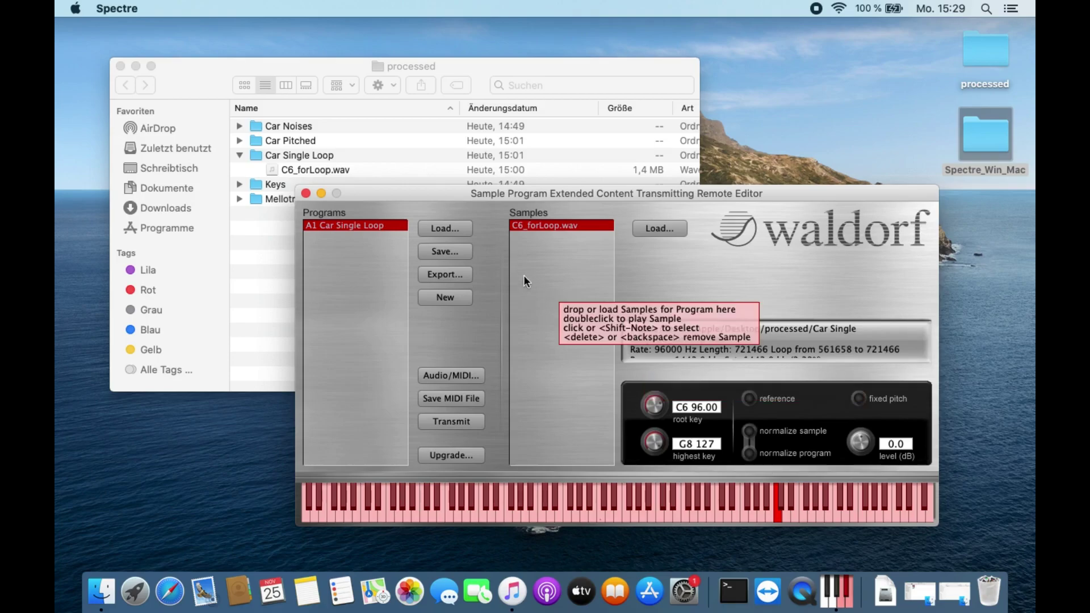
# Step: Create a second program and name it Car Pitched
pyautogui.click(440, 304)
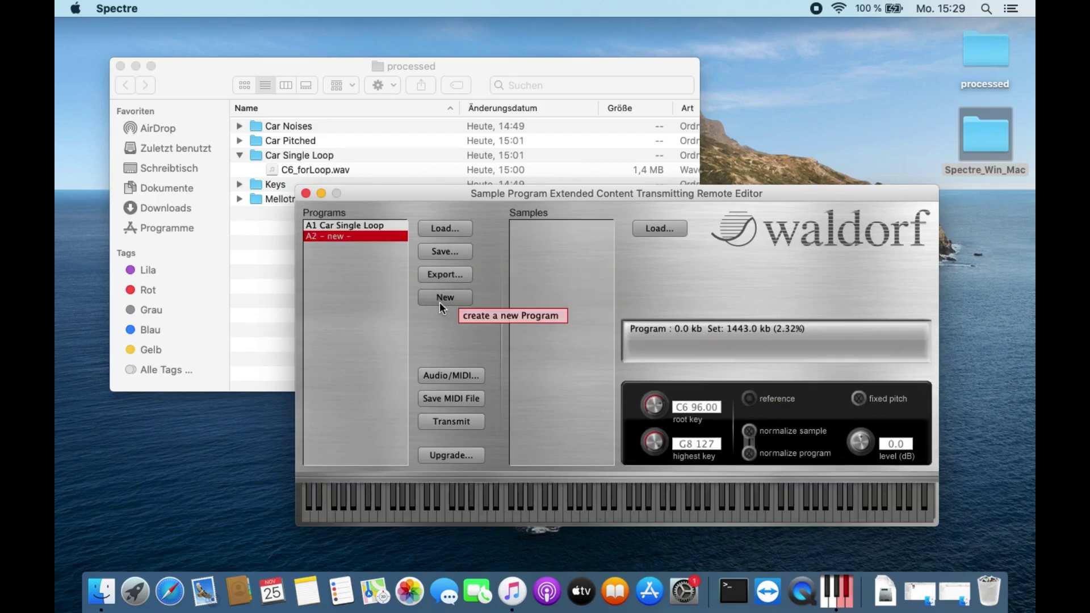
pyautogui.doubleClick(331, 238)
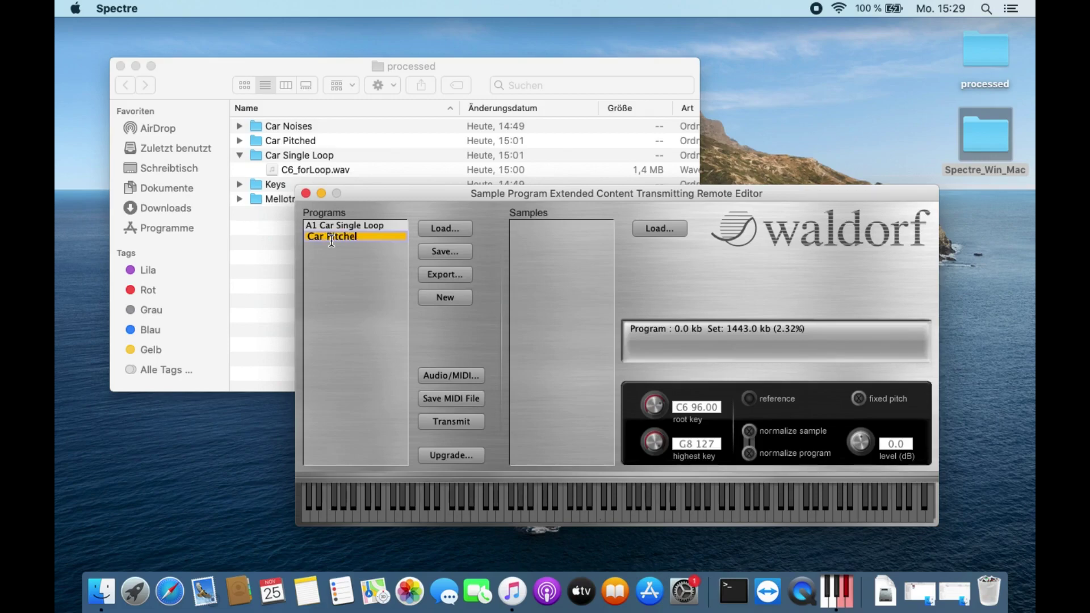
pyautogui.click(444, 251)
# Step: Load all seven WAV files from the Car Pitched folder into the Car Pitched program as samples
pyautogui.click(240, 141)
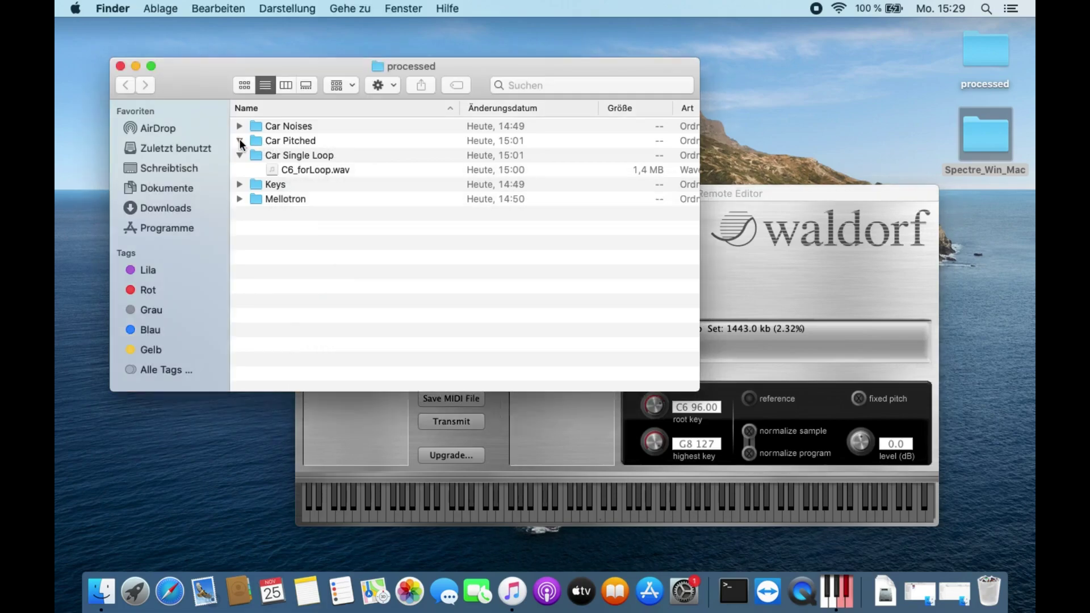
pyautogui.click(239, 141)
pyautogui.click(278, 154)
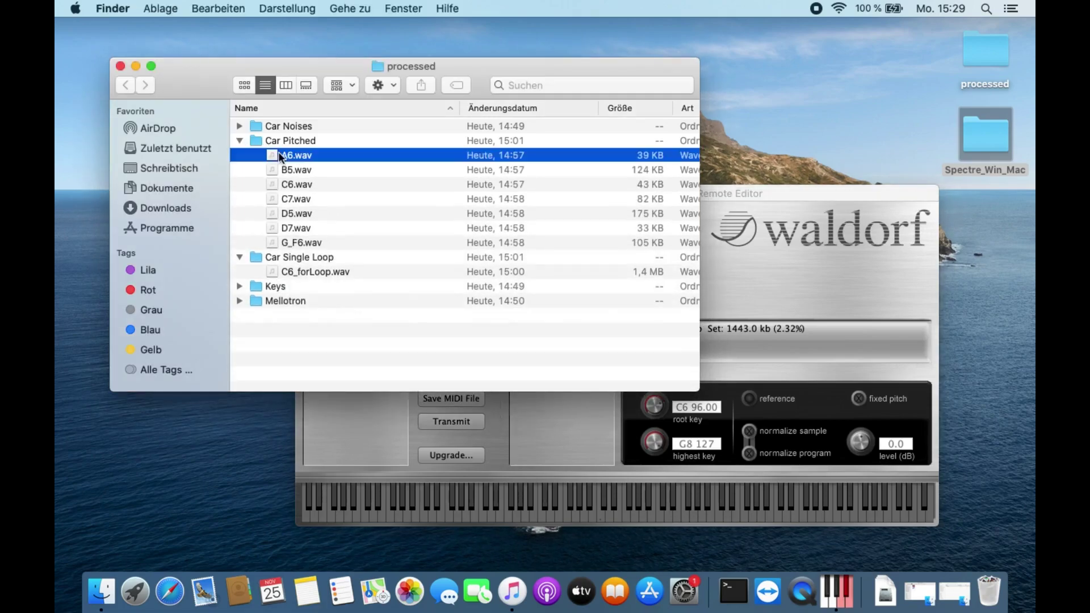
pyautogui.keyDown('shift'); pyautogui.click(294, 241); pyautogui.keyUp('shift')
pyautogui.moveTo(299, 157); pyautogui.dragTo(548, 404)
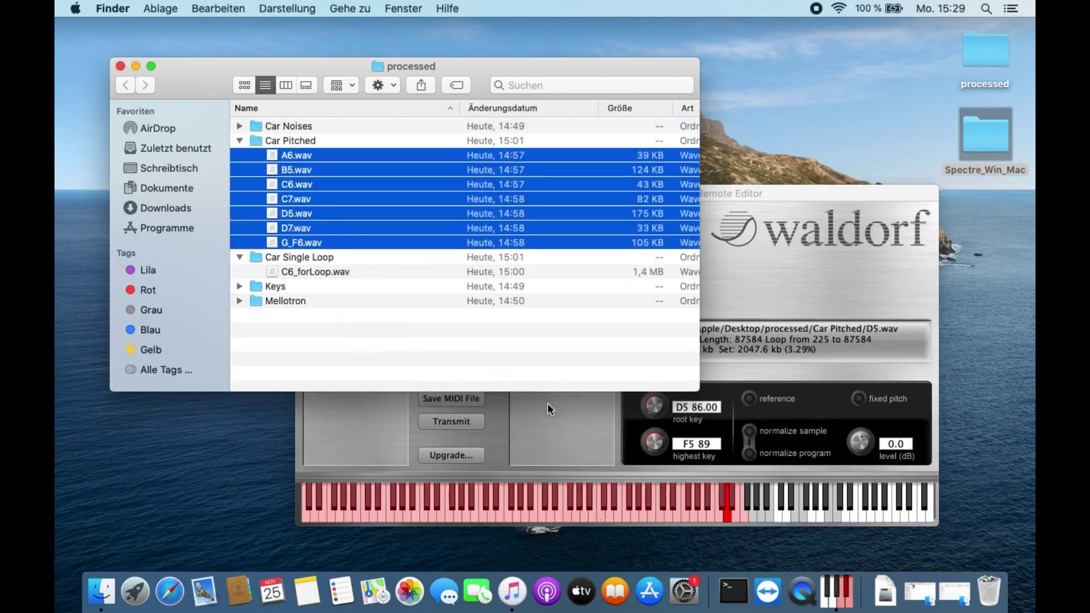
pyautogui.click(547, 403)
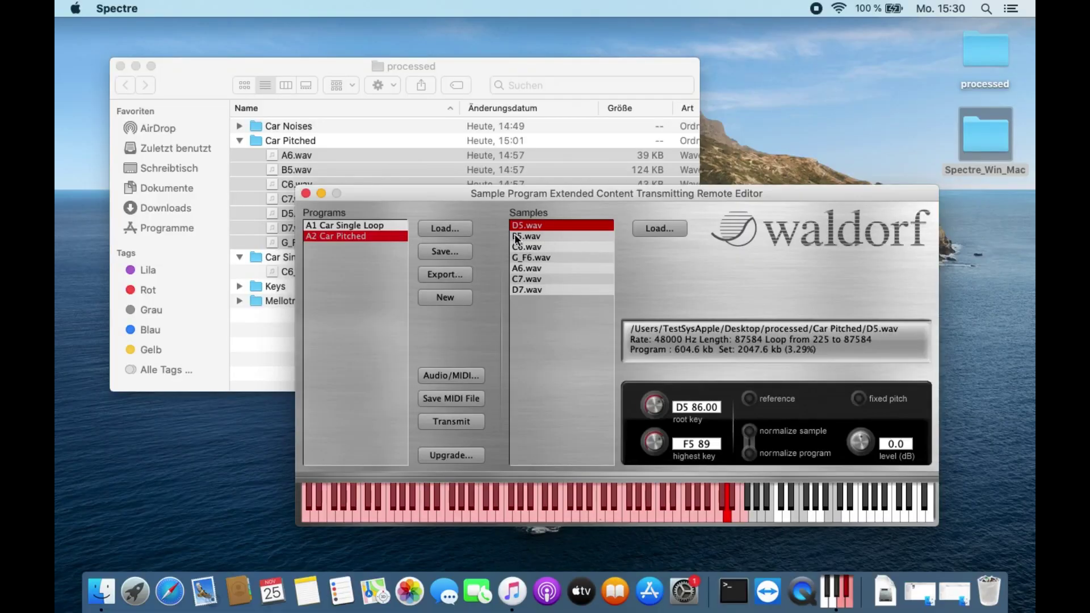
# Step: Review the root key and key range of each Car Pitched sample from B5.wav to D7.wav and audition them on the keyboard
pyautogui.click(517, 237)
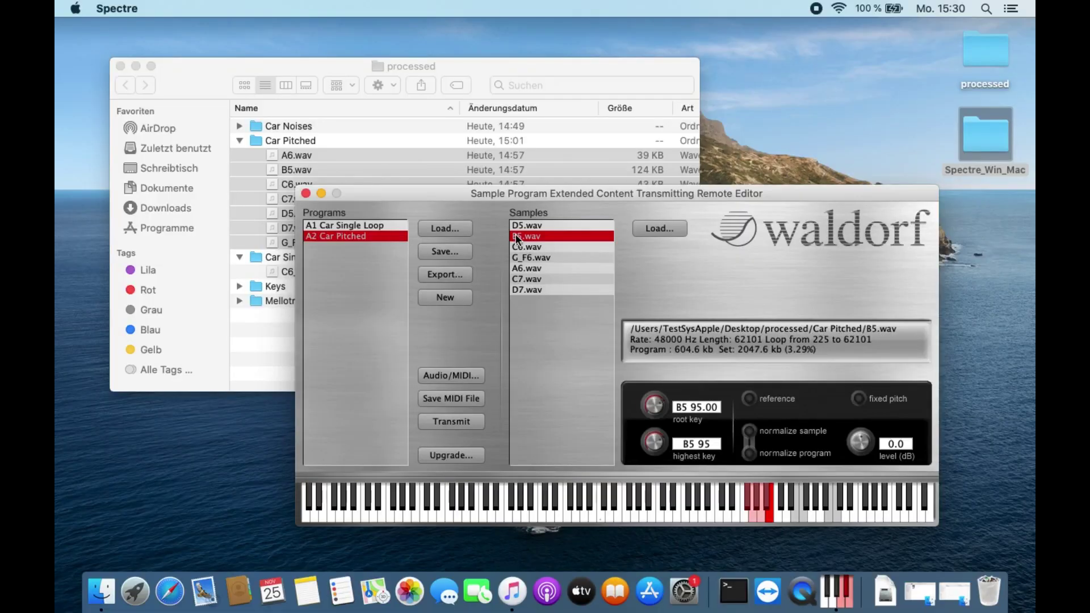
pyautogui.click(527, 249)
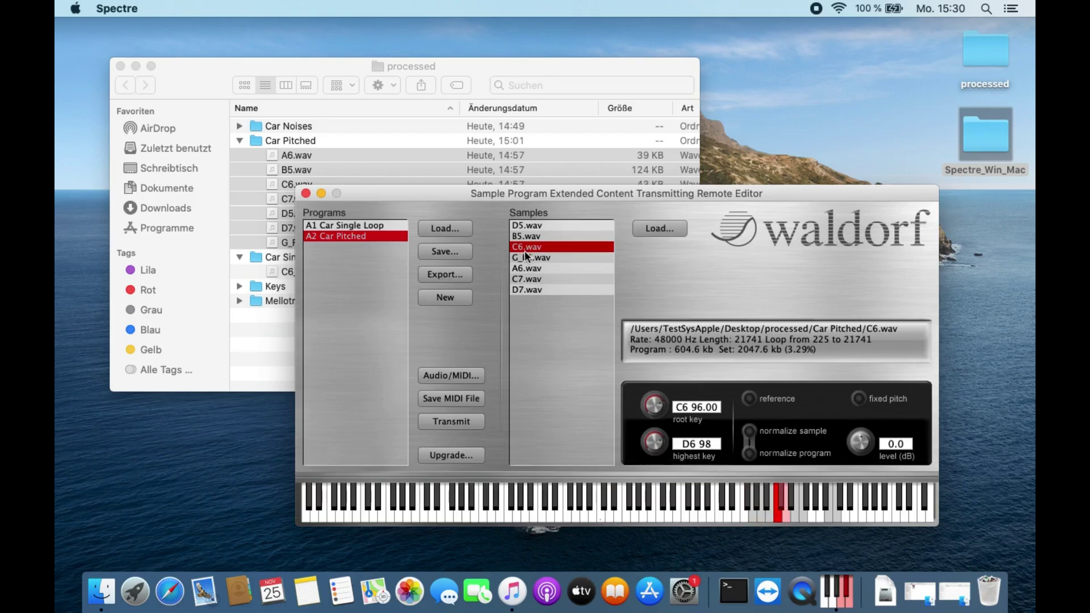
pyautogui.click(528, 258)
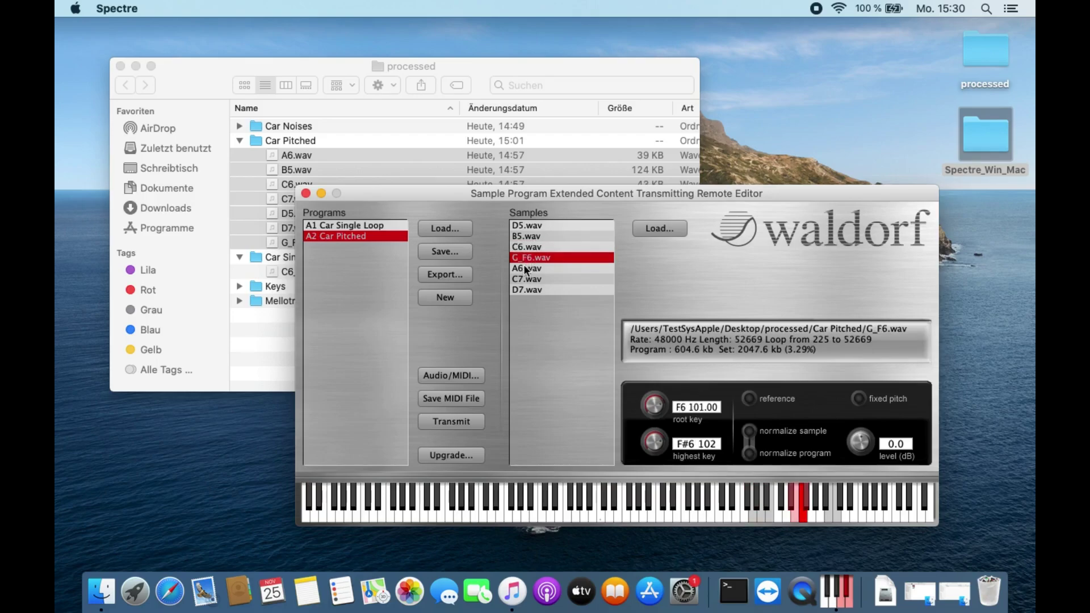
pyautogui.click(526, 268)
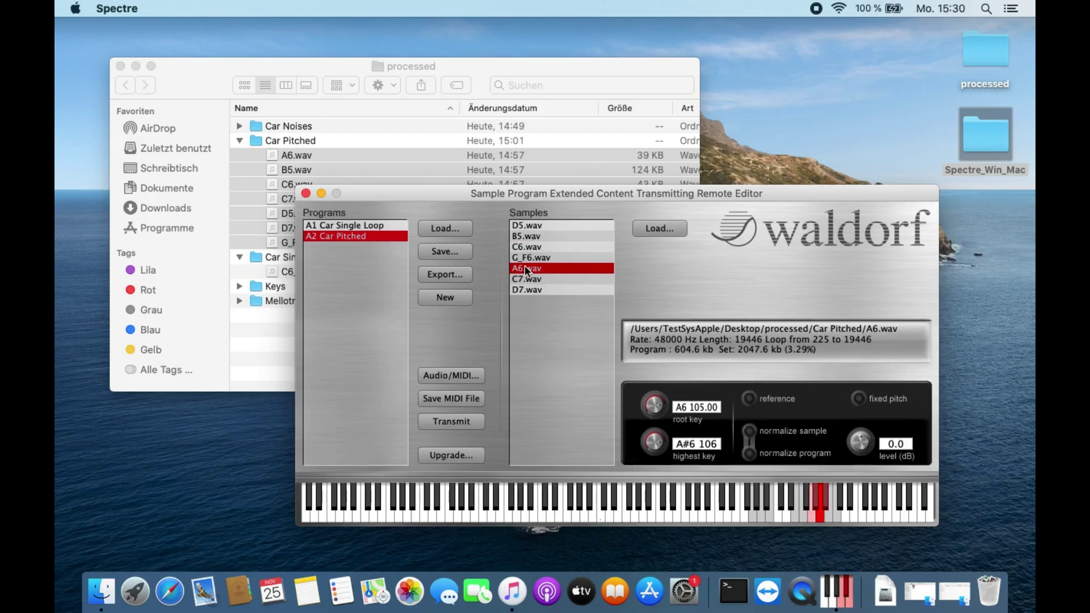
pyautogui.click(527, 279)
pyautogui.click(524, 289)
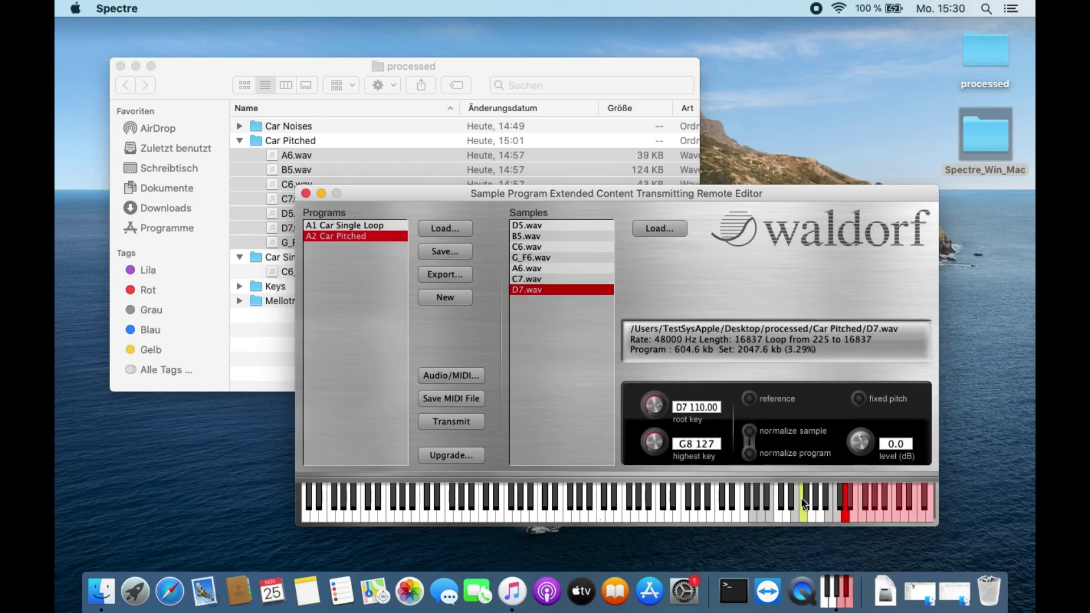
pyautogui.click(843, 513)
# Step: Create a third program and name it Car Noises
pyautogui.click(430, 301)
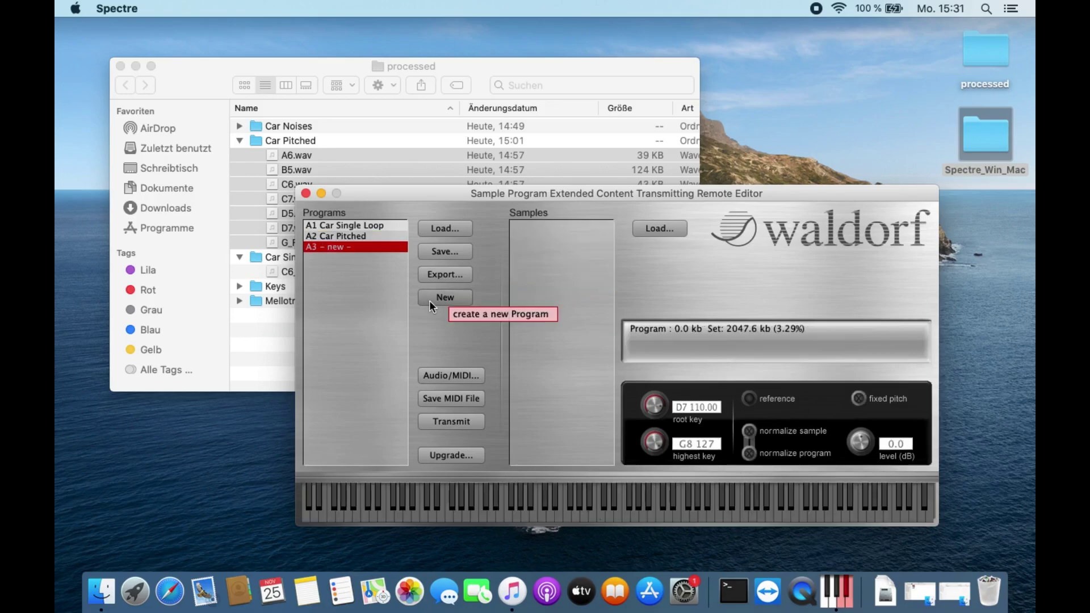
pyautogui.doubleClick(342, 250)
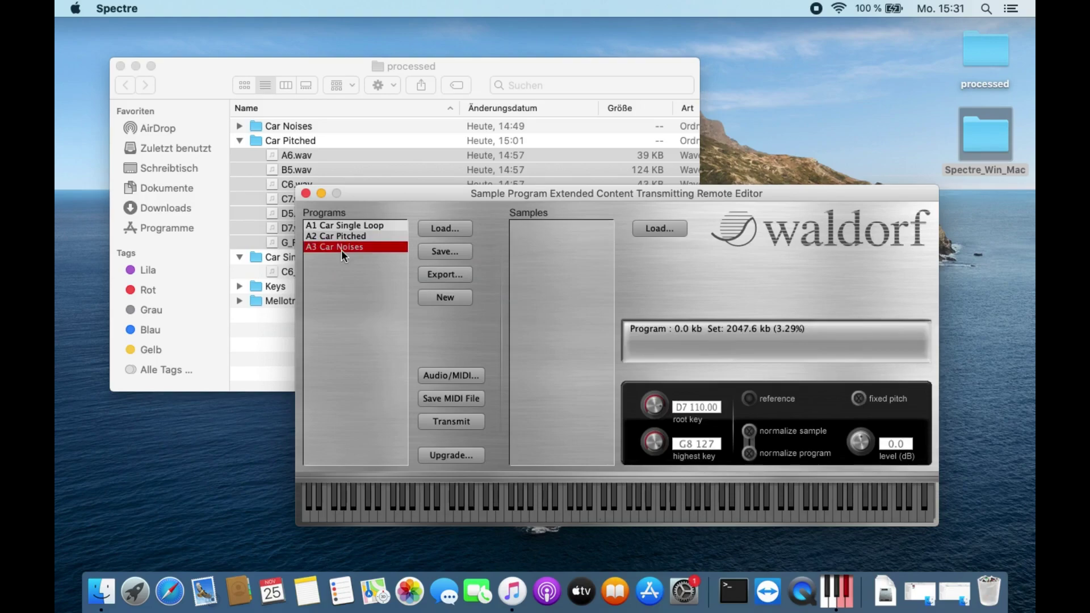
# Step: Load Noise1.wav through Noise18.wav from the Car Noises folder into the Car Noises program
pyautogui.click(241, 141)
pyautogui.click(239, 126)
pyautogui.click(321, 138)
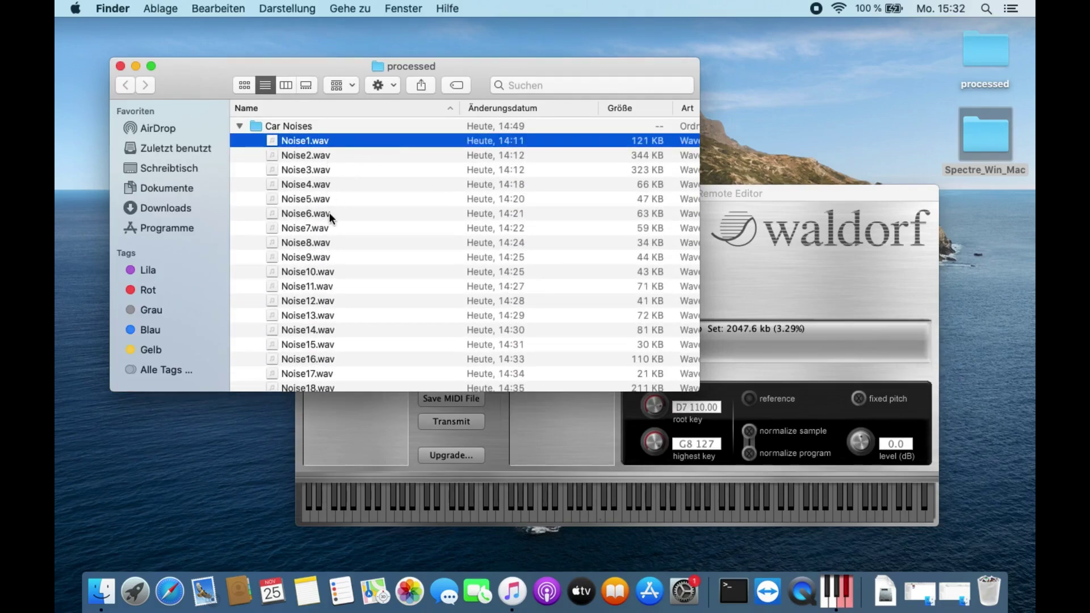
pyautogui.scroll(-5, 329, 213)
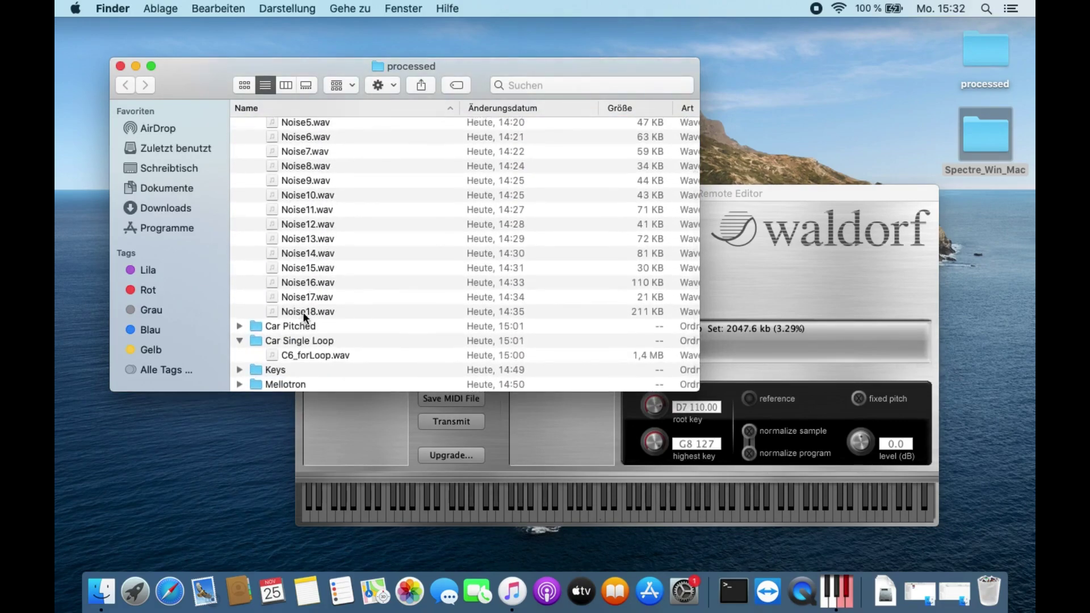
pyautogui.keyDown('shift'); pyautogui.click(303, 312); pyautogui.keyUp('shift')
pyautogui.moveTo(310, 154); pyautogui.dragTo(541, 427)
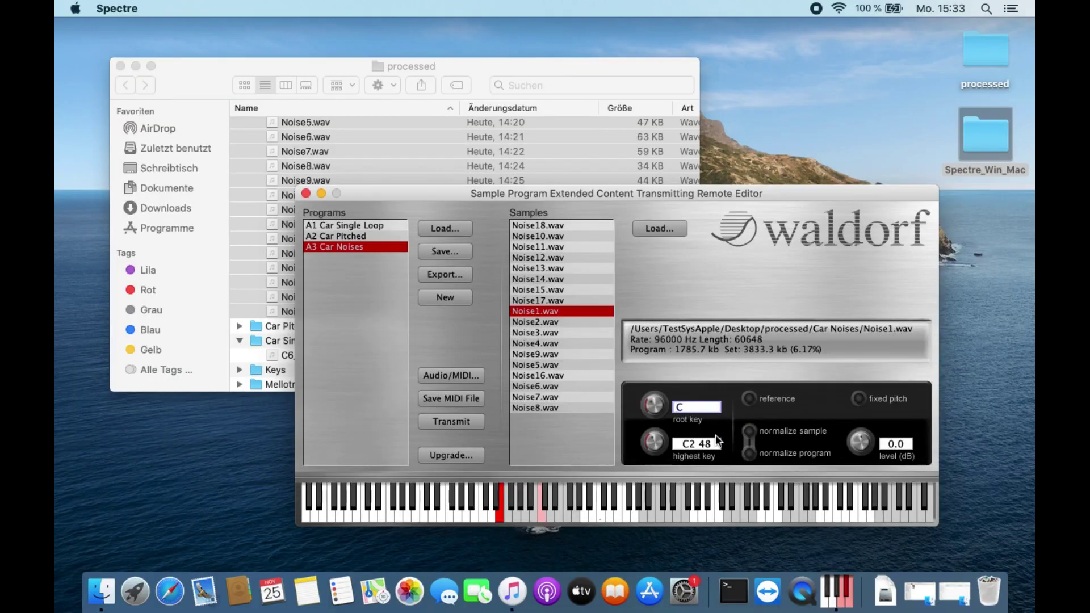
# Step: Map Noise1.wav, Noise2.wav and Noise3.wav to single keys, setting root and highest key to 36 (C1), 37 and 38 respectively
pyautogui.click(710, 445)
pyautogui.press('Return')
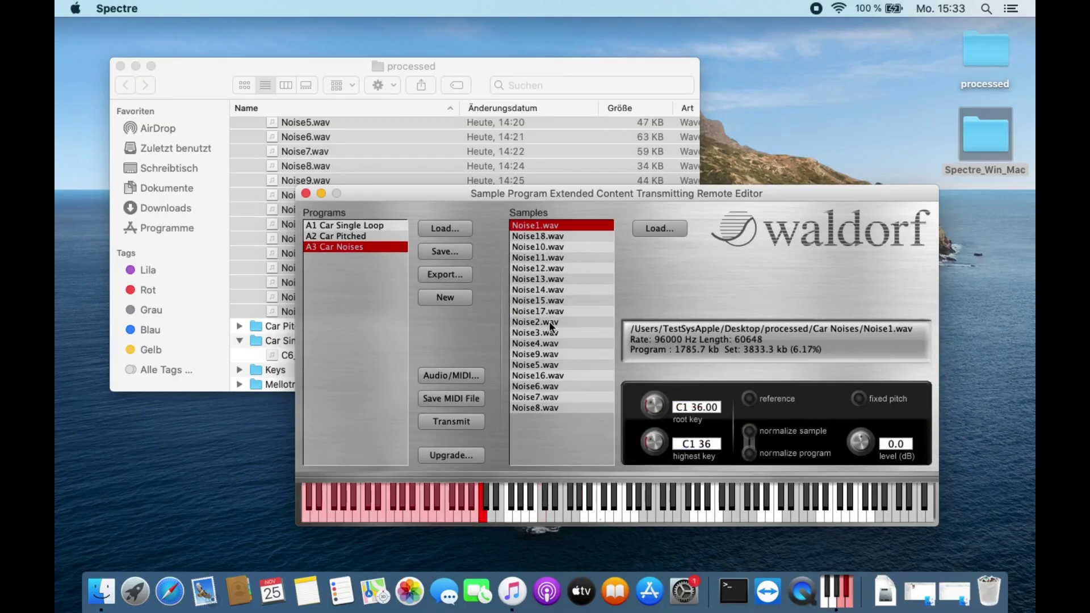
pyautogui.click(550, 321)
pyautogui.doubleClick(706, 404)
pyautogui.write('37')
pyautogui.press('Return')
pyautogui.click(545, 338)
pyautogui.doubleClick(697, 407)
pyautogui.write('38')
pyautogui.press('Return')
# Step: Set the root and highest key of Noise4.wav to 39 and of Noise5.wav to 40 (E1)
pyautogui.click(550, 343)
pyautogui.doubleClick(697, 407)
pyautogui.write('39')
pyautogui.press('Return')
pyautogui.click(550, 364)
pyautogui.doubleClick(692, 408)
pyautogui.write('40')
pyautogui.press('Return')
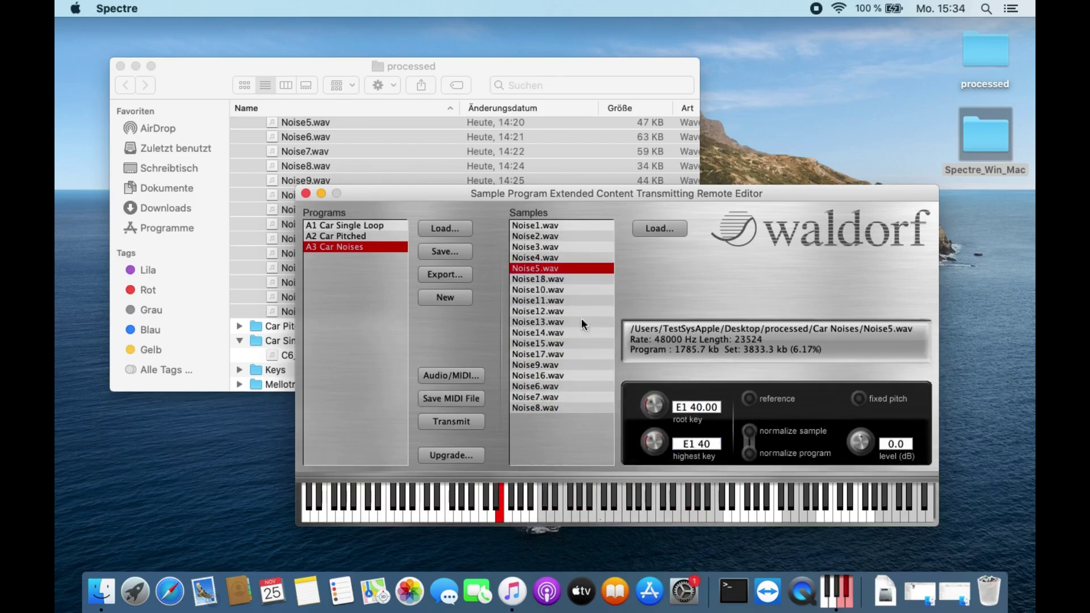
# Step: Set the root and highest key of Noise6.wav to 41 and of Noise7.wav to 42 (F#1)
pyautogui.click(546, 386)
pyautogui.doubleClick(697, 408)
pyautogui.write('41')
pyautogui.press('Return')
pyautogui.click(545, 397)
pyautogui.doubleClick(698, 407)
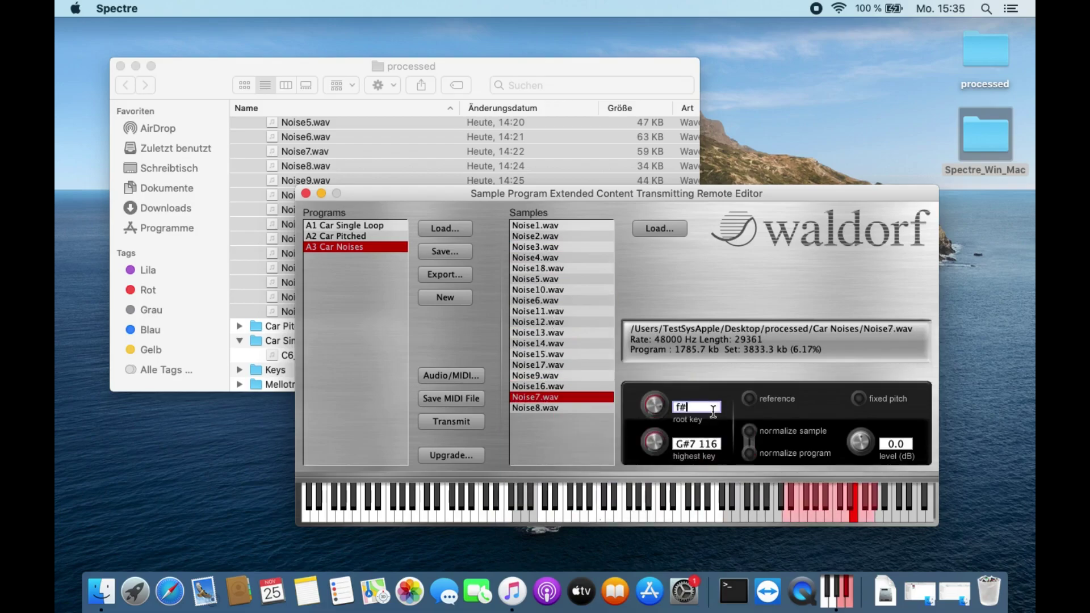
pyautogui.write('42')
pyautogui.press('Return')
# Step: Set the root and highest key of Noise8.wav to 43 and of Noise9.wav to 44 (G#1)
pyautogui.click(545, 408)
pyautogui.doubleClick(698, 407)
pyautogui.write('43')
pyautogui.press('Return')
pyautogui.click(545, 397)
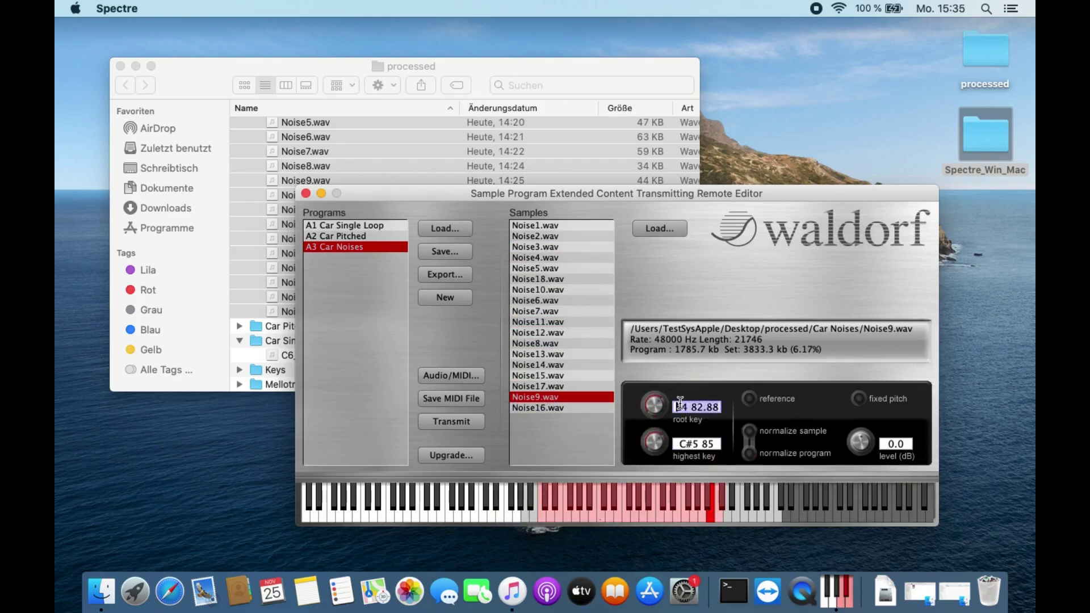
pyautogui.doubleClick(697, 407)
pyautogui.write('44')
pyautogui.press('Return')
pyautogui.press('super+space')
pyautogui.write('grapher')
pyautogui.press('Escape')
pyautogui.press('Escape')
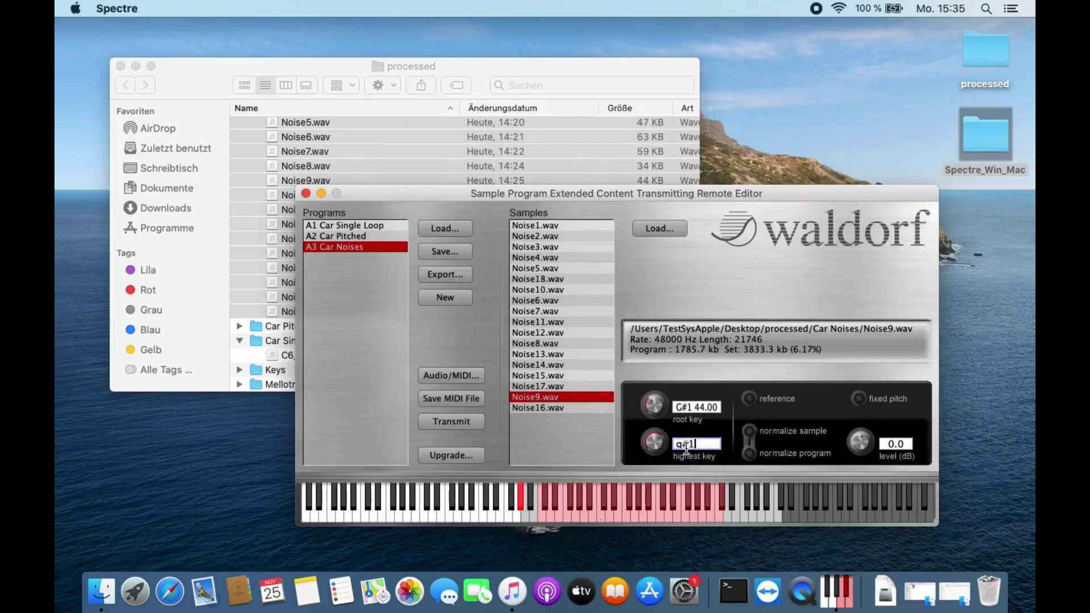
# Step: Set the root and highest key of Noise11.wav to C2 (48) and of Noise12.wav to C#2 (49)
pyautogui.click(537, 290)
pyautogui.click(537, 386)
pyautogui.click(538, 311)
pyautogui.doubleClick(697, 408)
pyautogui.write('48')
pyautogui.press('Return')
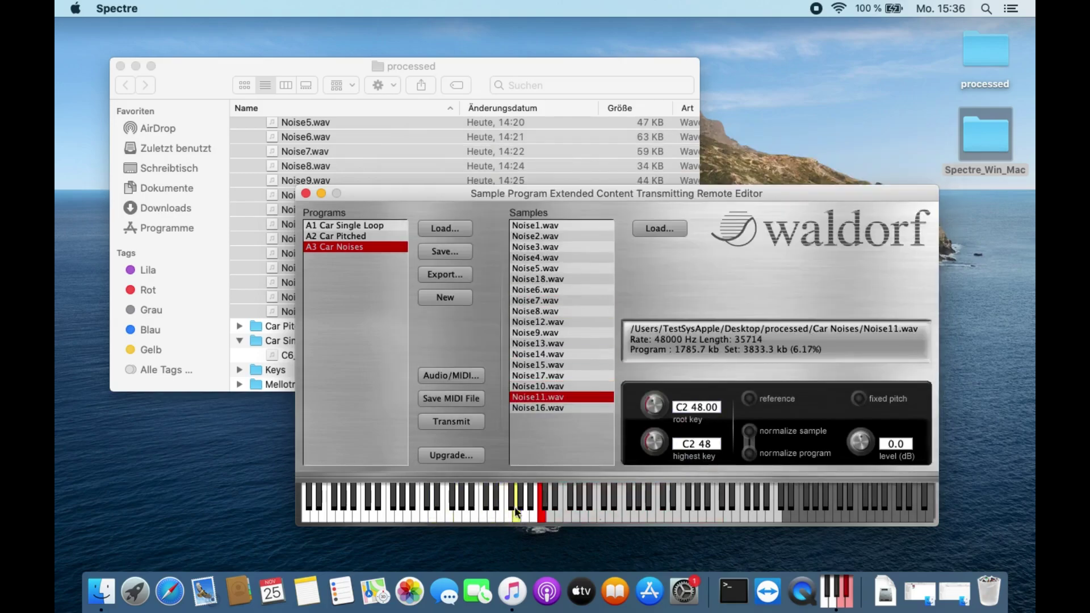
pyautogui.click(538, 322)
pyautogui.doubleClick(697, 407)
pyautogui.write('49')
pyautogui.press('Return')
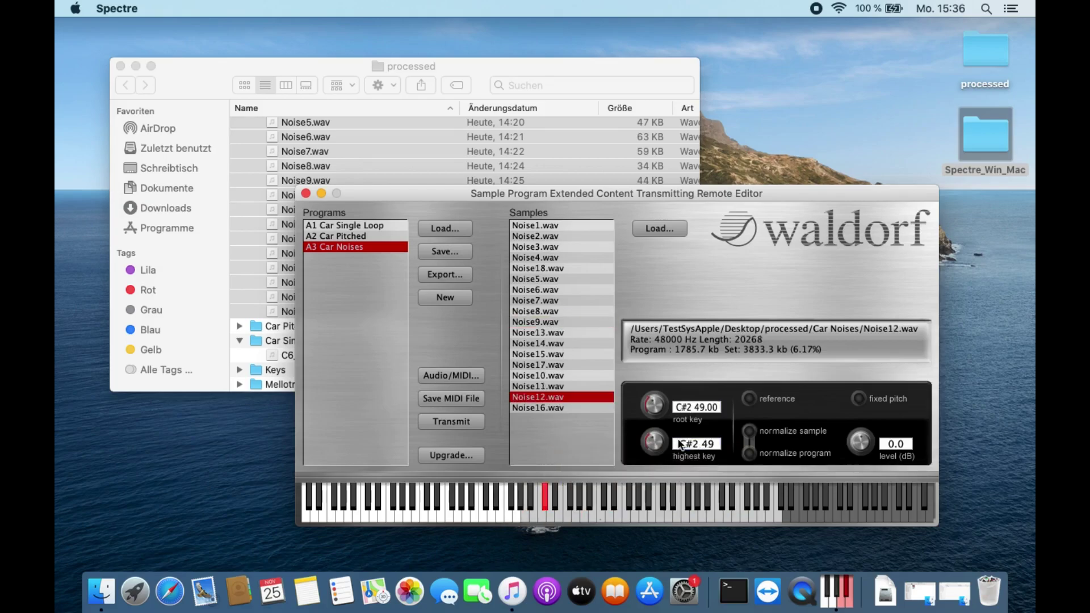
# Step: Set the root and highest key of Noise13.wav to 50 and of Noise14.wav to D#2 (51)
pyautogui.click(553, 333)
pyautogui.doubleClick(697, 407)
pyautogui.write('50')
pyautogui.press('Return')
pyautogui.click(551, 333)
pyautogui.doubleClick(697, 407)
pyautogui.write('51')
pyautogui.press('Return')
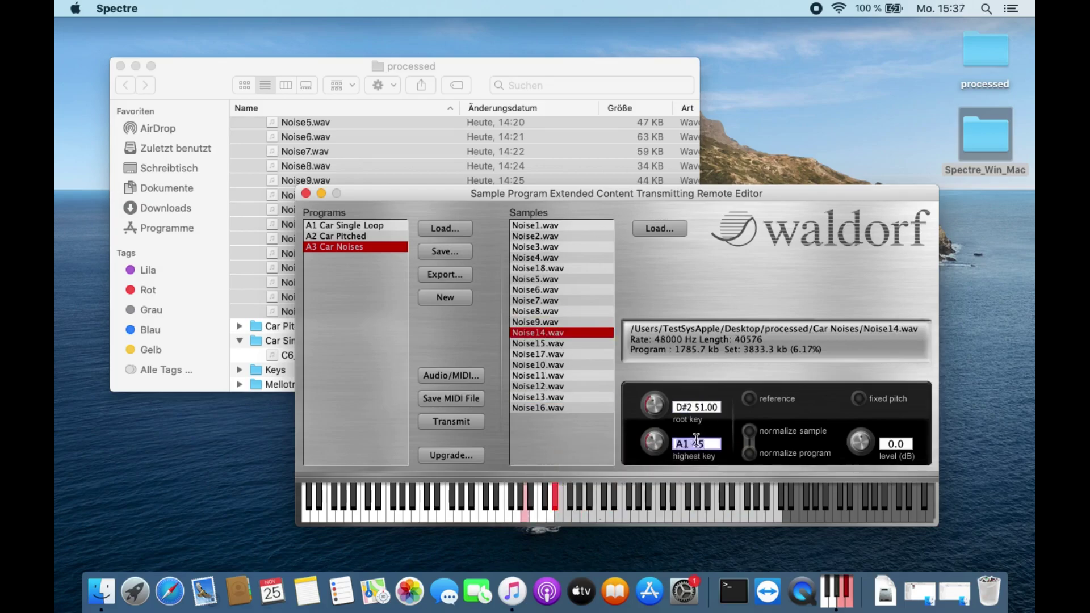
# Step: Set the root and highest key of Noise15.wav to 52 and of Noise17.wav to F#2
pyautogui.click(554, 334)
pyautogui.doubleClick(697, 407)
pyautogui.write('52')
pyautogui.press('Return')
pyautogui.click(553, 333)
pyautogui.doubleClick(697, 407)
pyautogui.write('f#2')
pyautogui.press('Return')
# Step: Set the root key of Noise18.wav to G2 (55) and its highest key to G8 (127)
pyautogui.click(548, 270)
pyautogui.moveTo(654, 442); pyautogui.dragTo(667, 459)
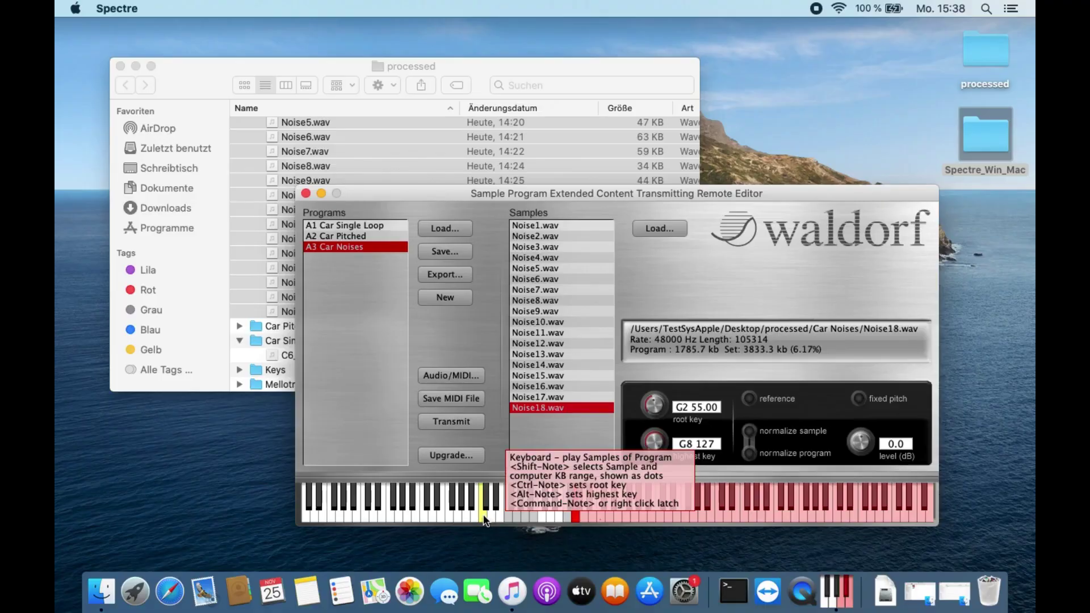
# Step: Audition the mapped Car Noises samples on the keyboard, starting from C1
pyautogui.click(485, 519)
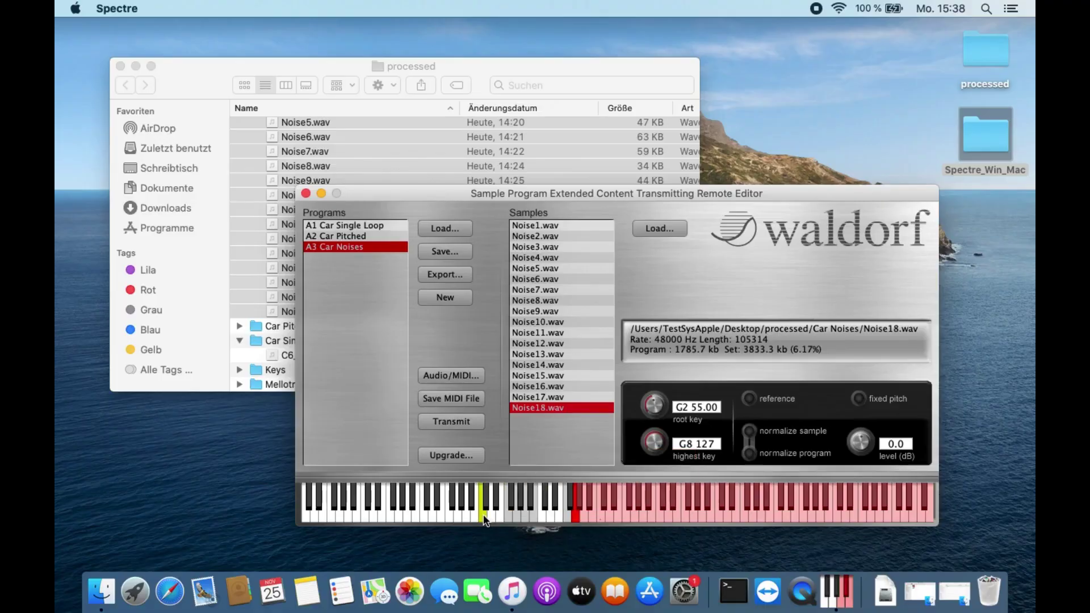
pyautogui.click(495, 516)
pyautogui.click(512, 509)
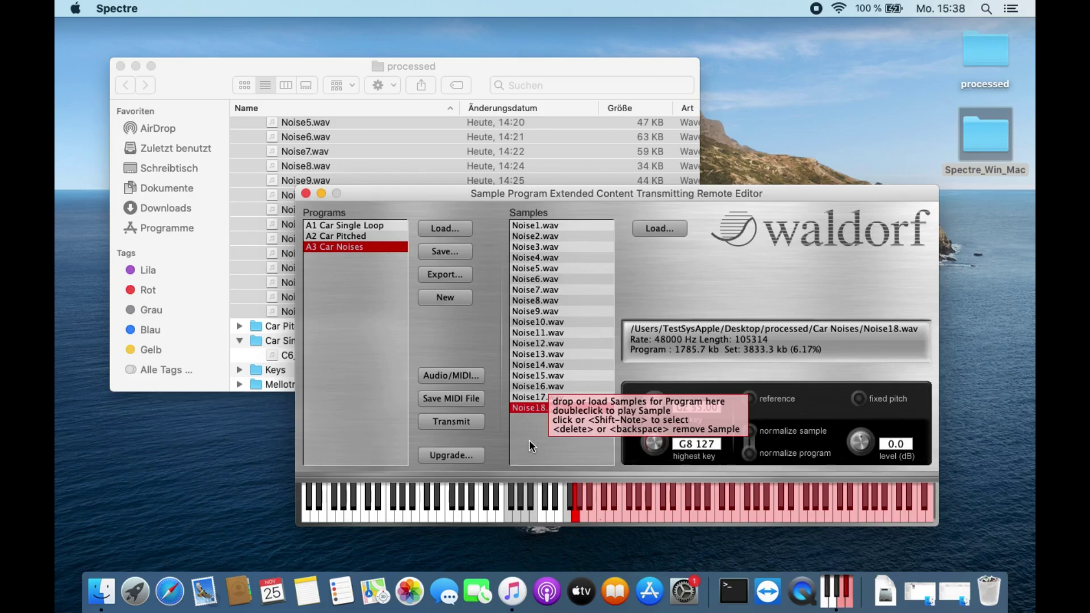
# Step: Create a fourth program and name it Keys
pyautogui.click(454, 299)
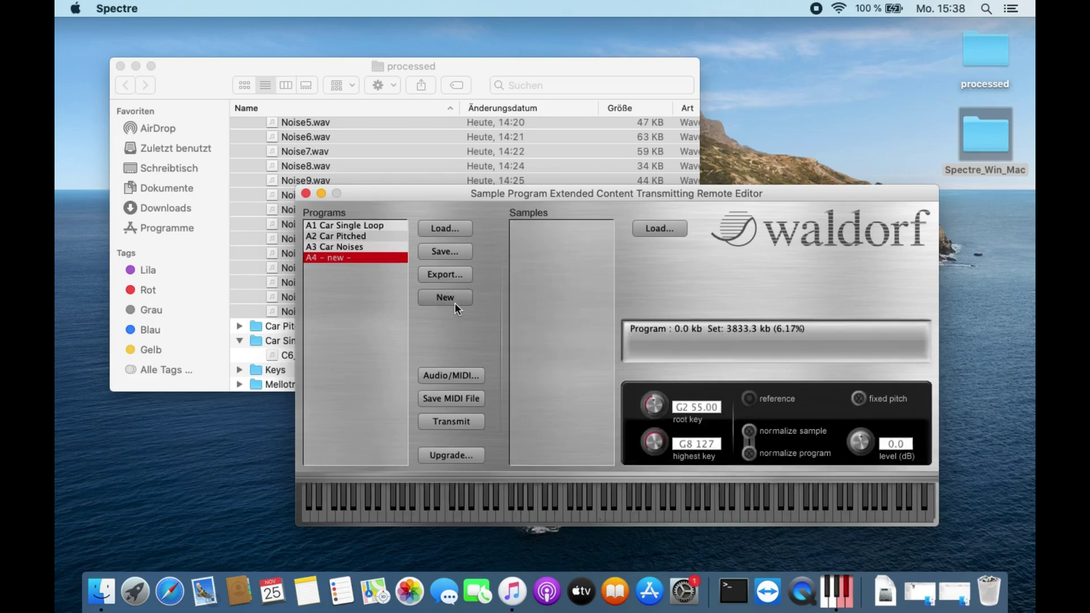
pyautogui.doubleClick(375, 258)
pyautogui.write('K')
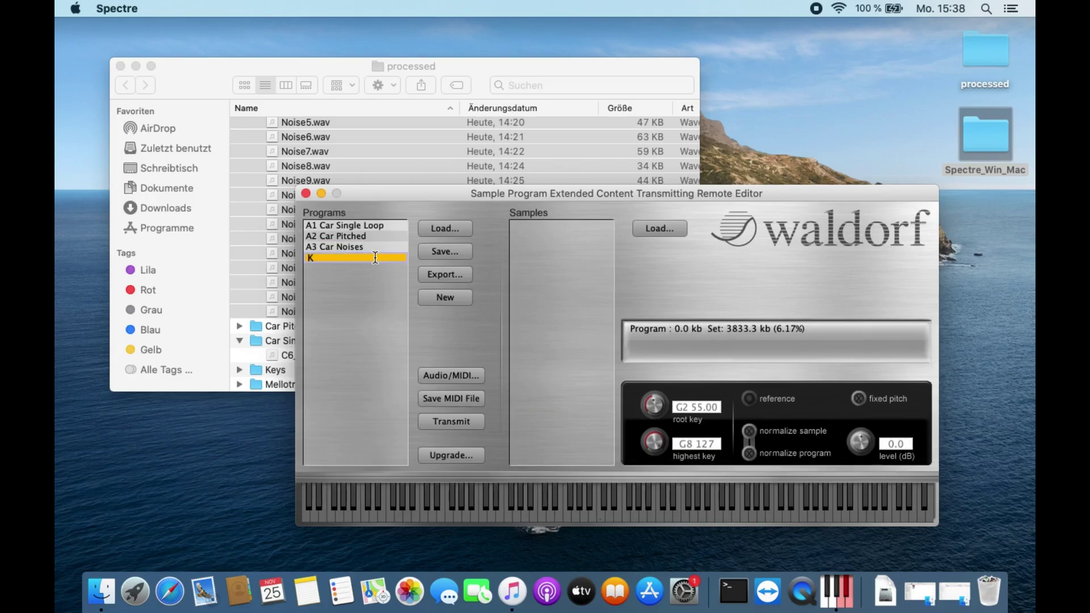
pyautogui.write('eys')
pyautogui.press('Return')
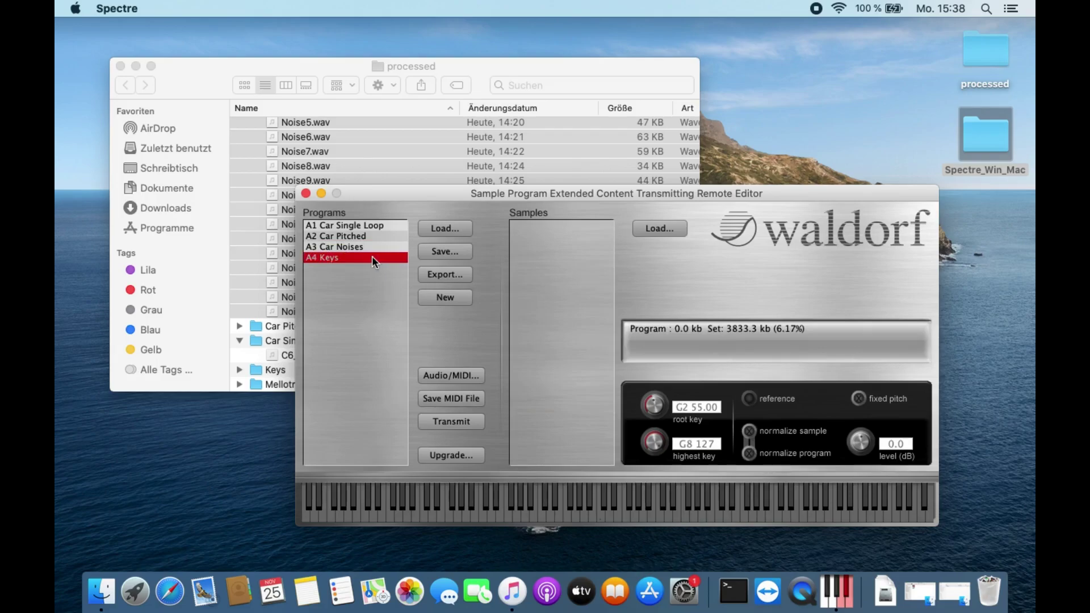
# Step: Collapse the Car Noises and Car Single Loop folders and load Keys.wav from the Keys folder into the Keys program
pyautogui.click(403, 65)
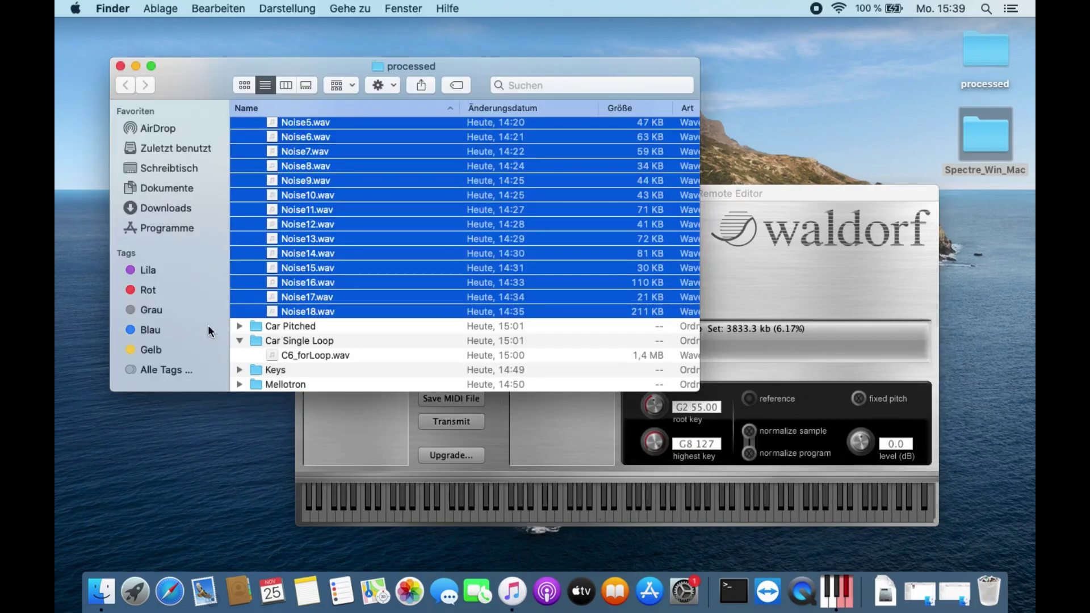
pyautogui.scroll(5, 245, 270)
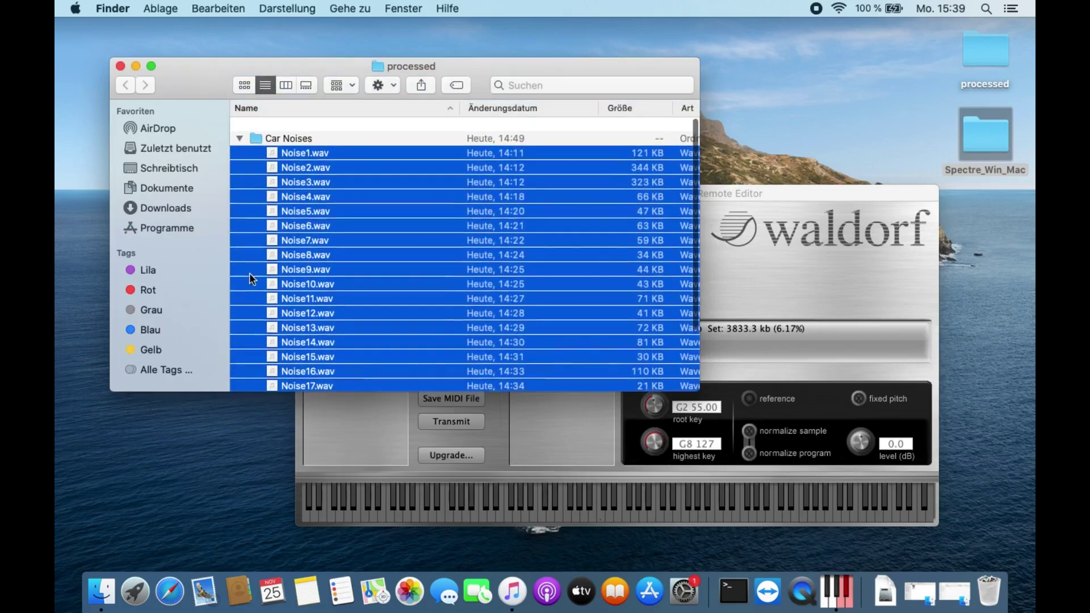
pyautogui.click(235, 125)
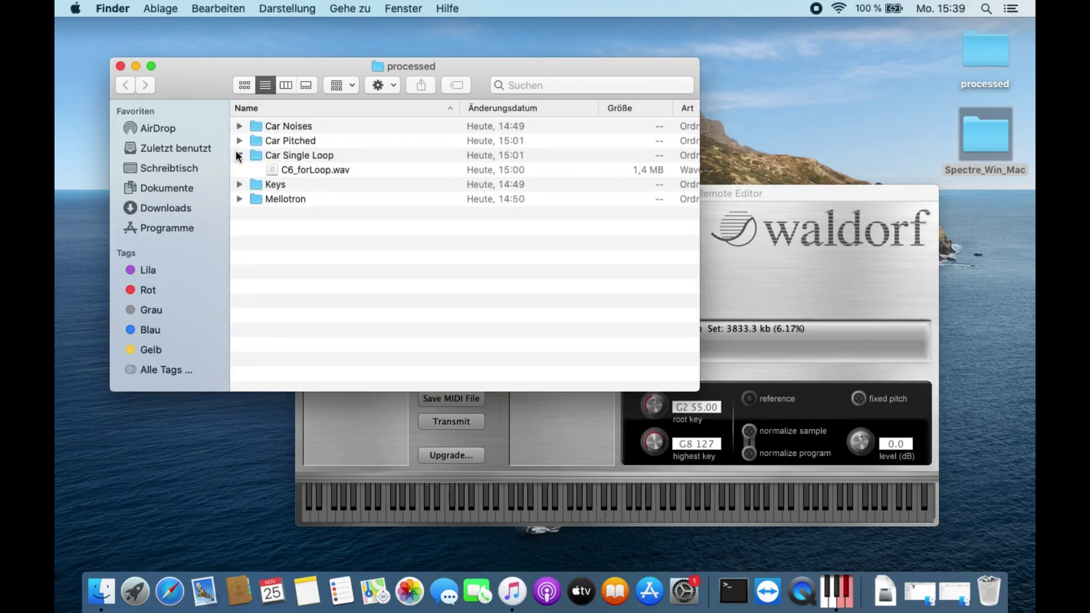
pyautogui.click(244, 155)
pyautogui.click(241, 156)
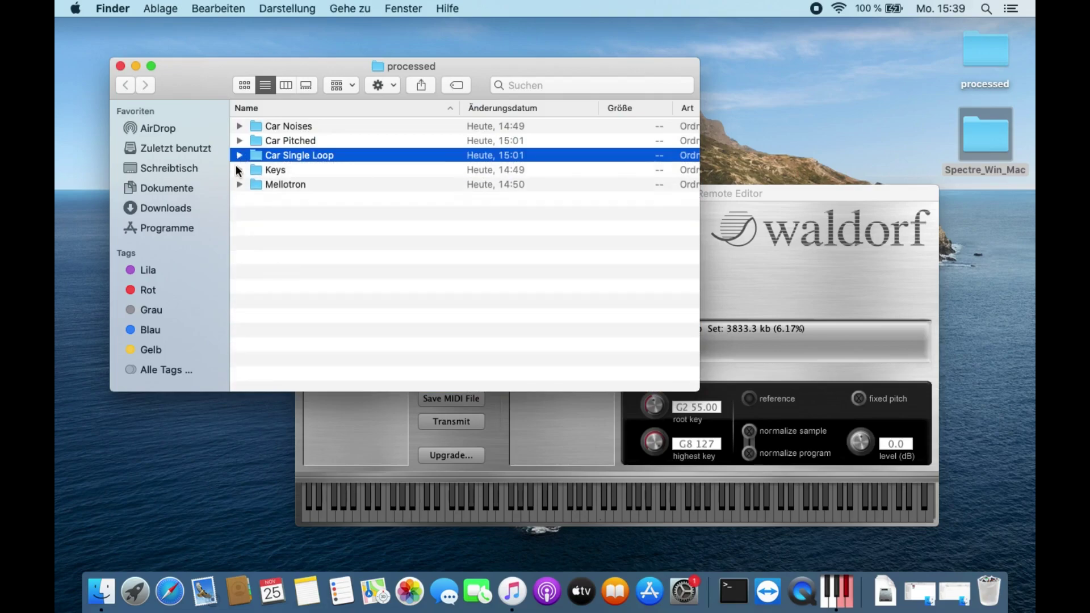
pyautogui.click(240, 170)
pyautogui.moveTo(303, 188); pyautogui.dragTo(598, 430)
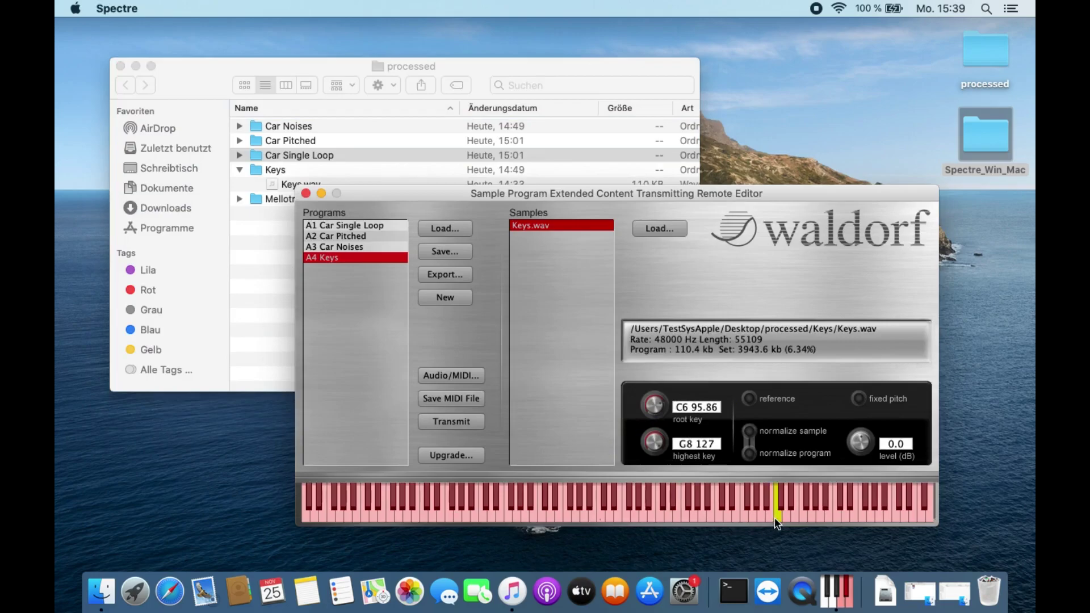
# Step: Try C3 as the root key of Keys.wav
pyautogui.click(704, 407)
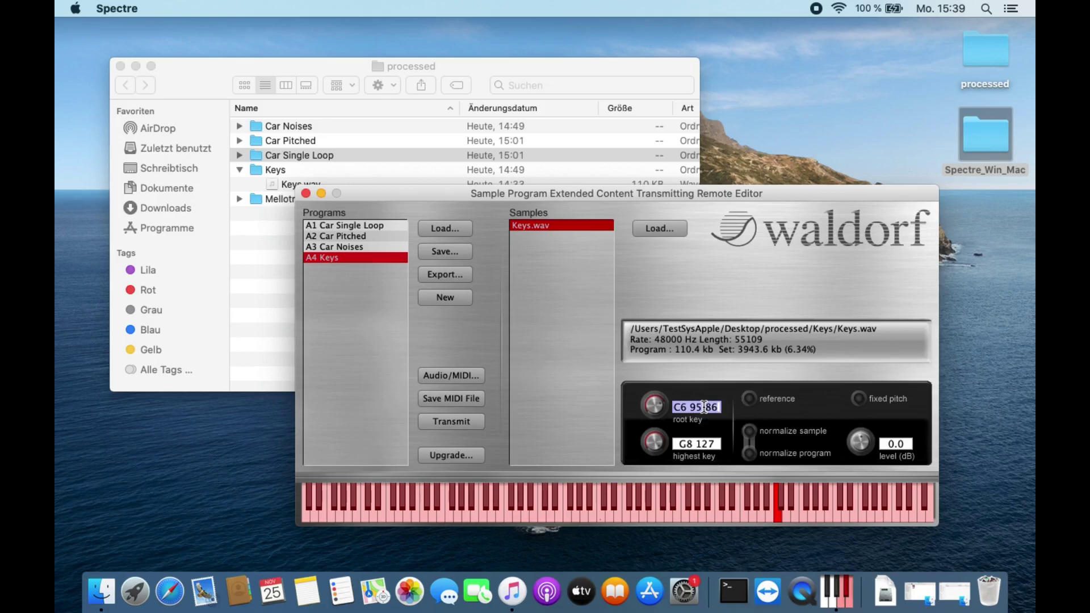
pyautogui.write('c3')
pyautogui.press('Return')
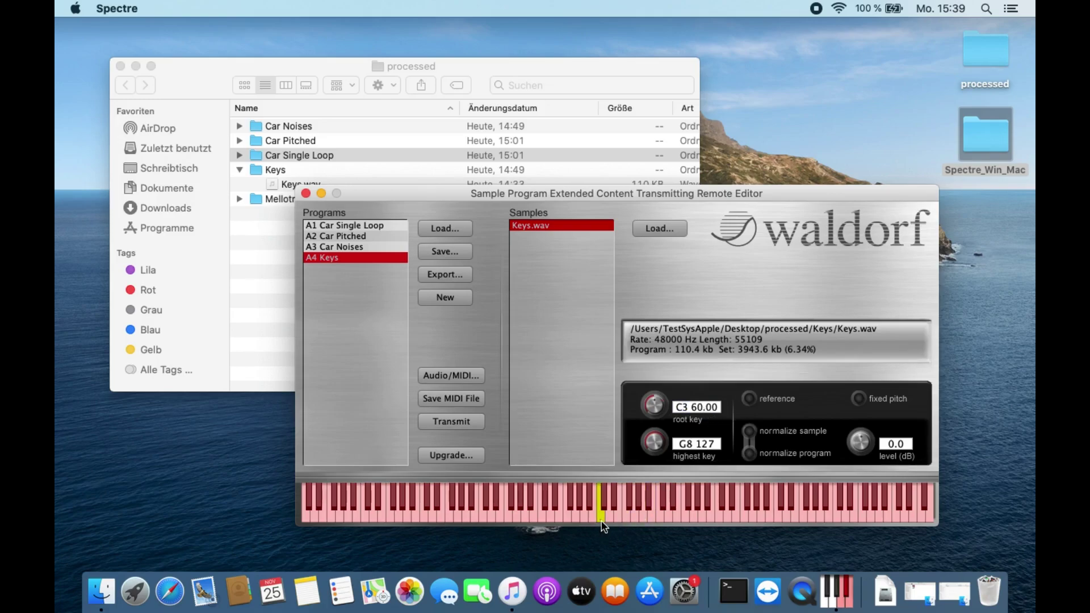
# Step: Set the root key of Keys.wav to C5 (84)
pyautogui.click(693, 407)
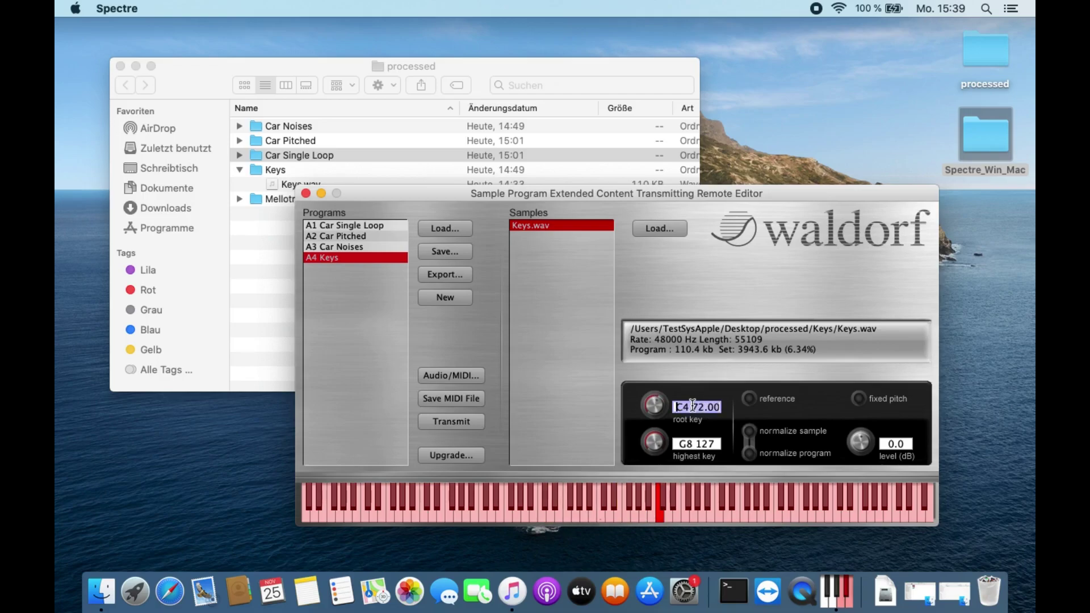
pyautogui.write('c5')
pyautogui.press('Return')
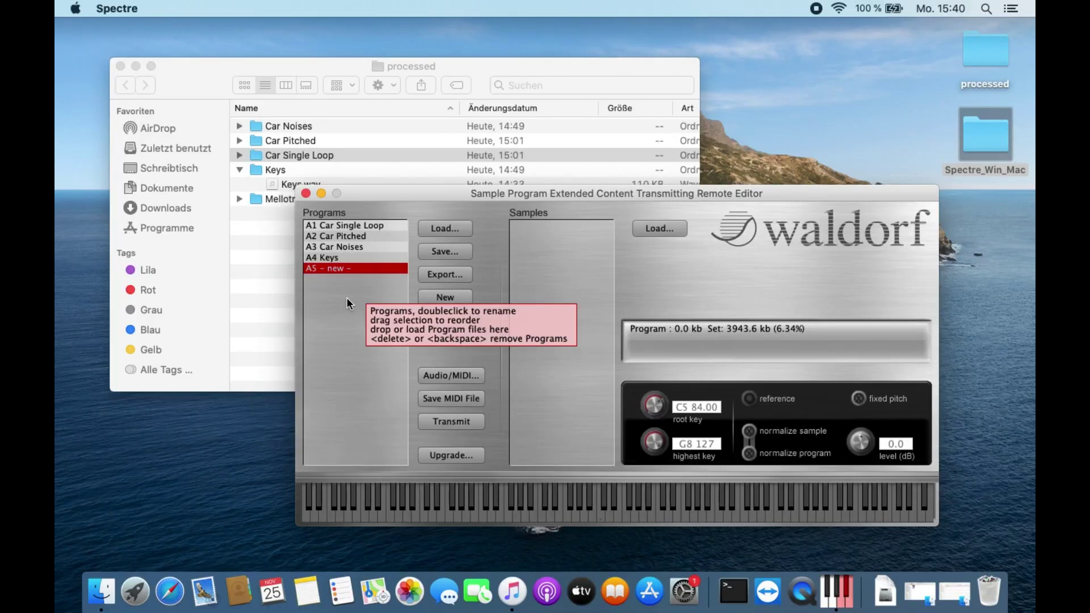
# Step: Rename the new fifth program to Mellotron
pyautogui.doubleClick(355, 268)
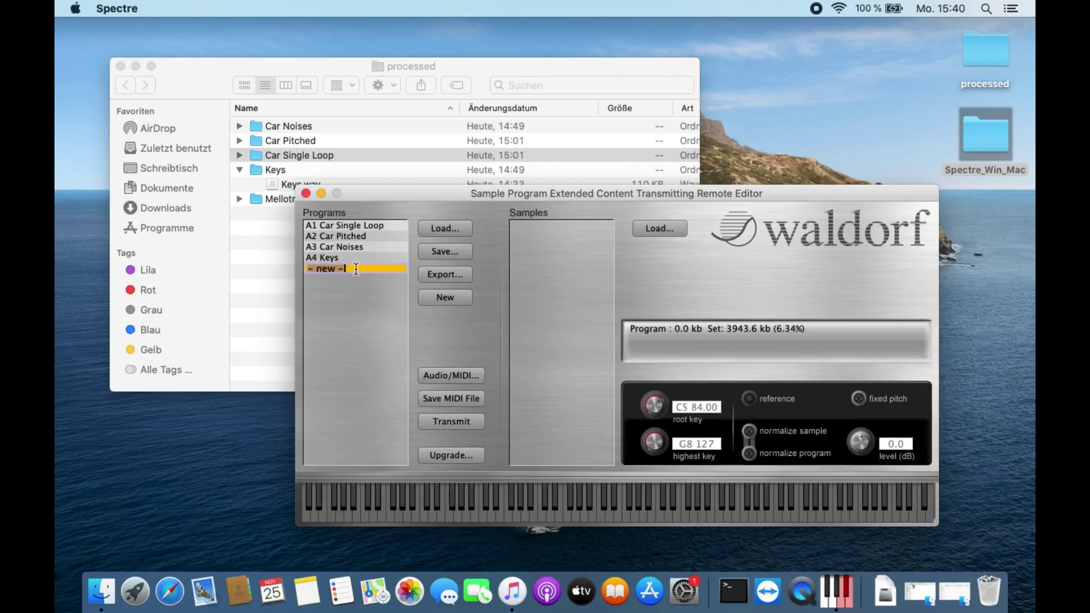
pyautogui.write('Mellotron')
pyautogui.press('Return')
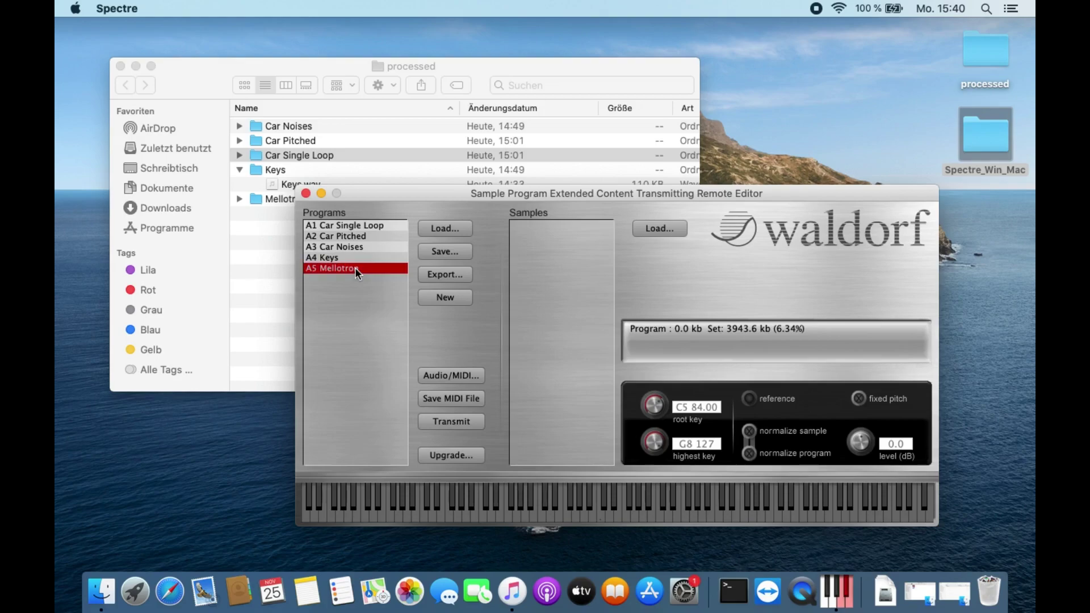
# Step: Load all five samples from the Mellotron folder, C2.wav through F3.wav, into the Mellotron program
pyautogui.click(240, 198)
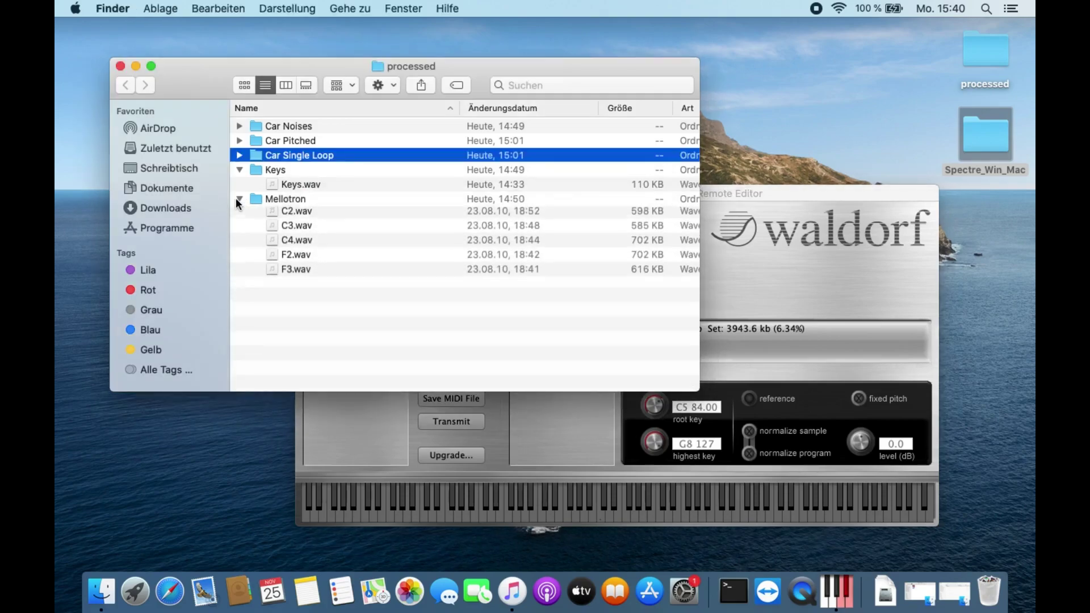
pyautogui.click(279, 215)
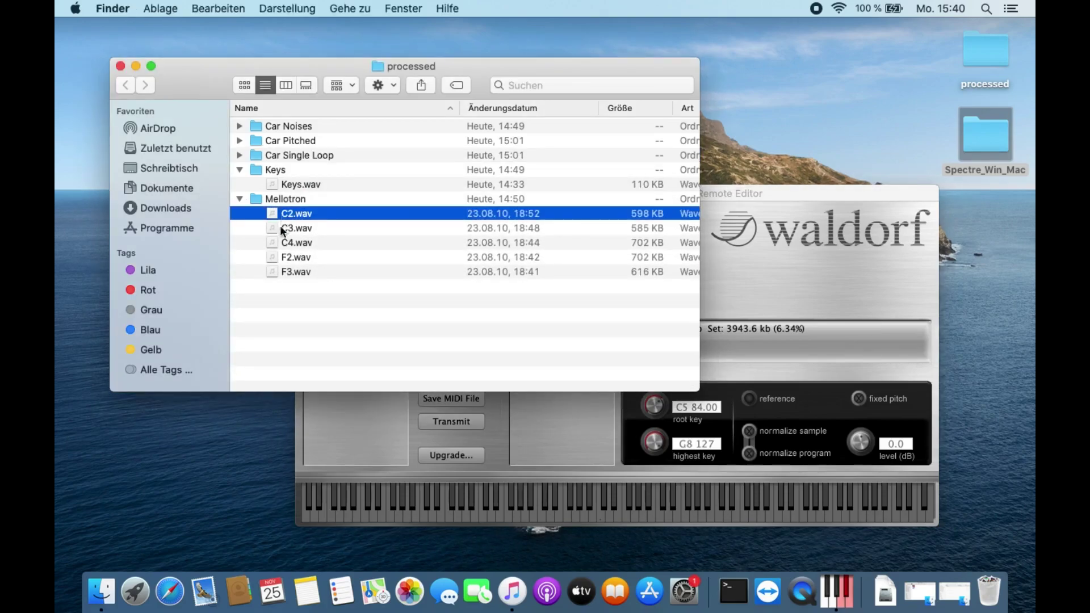
pyautogui.keyDown('shift'); pyautogui.click(297, 274); pyautogui.keyUp('shift')
pyautogui.moveTo(292, 213); pyautogui.dragTo(546, 408)
pyautogui.click(547, 408)
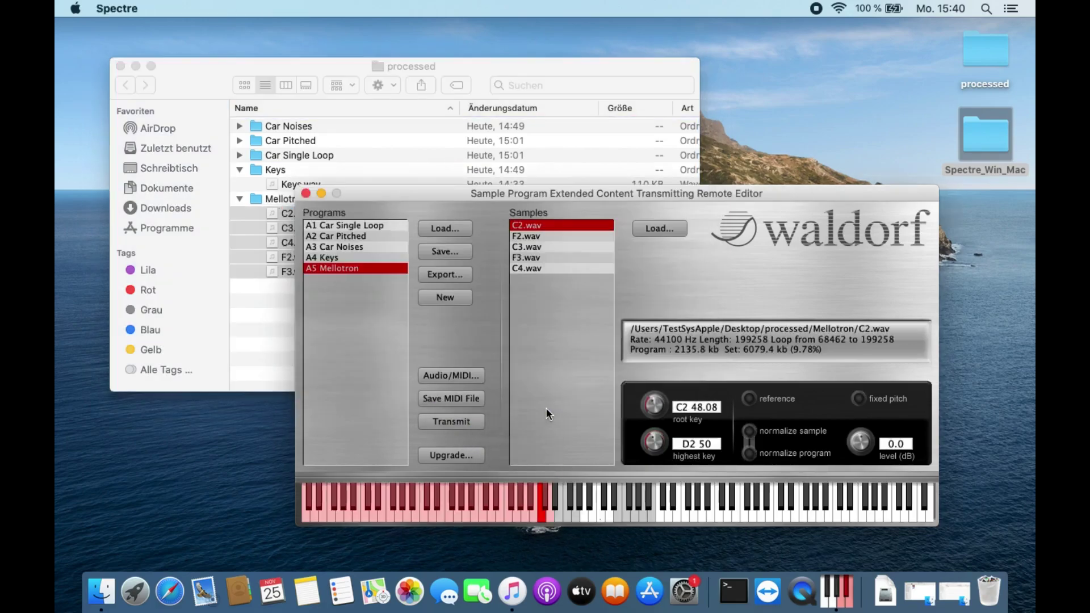
# Step: Check the key mapping of the F2, C3, F3 and C4 samples and audition the Mellotron program on the keyboard
pyautogui.click(540, 236)
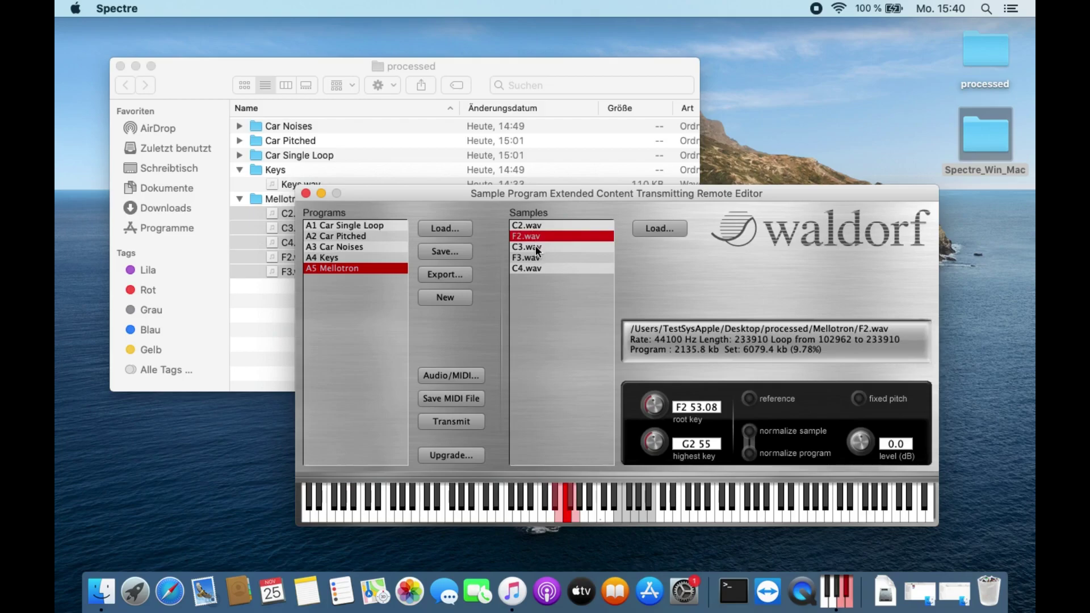
pyautogui.click(536, 246)
pyautogui.click(537, 257)
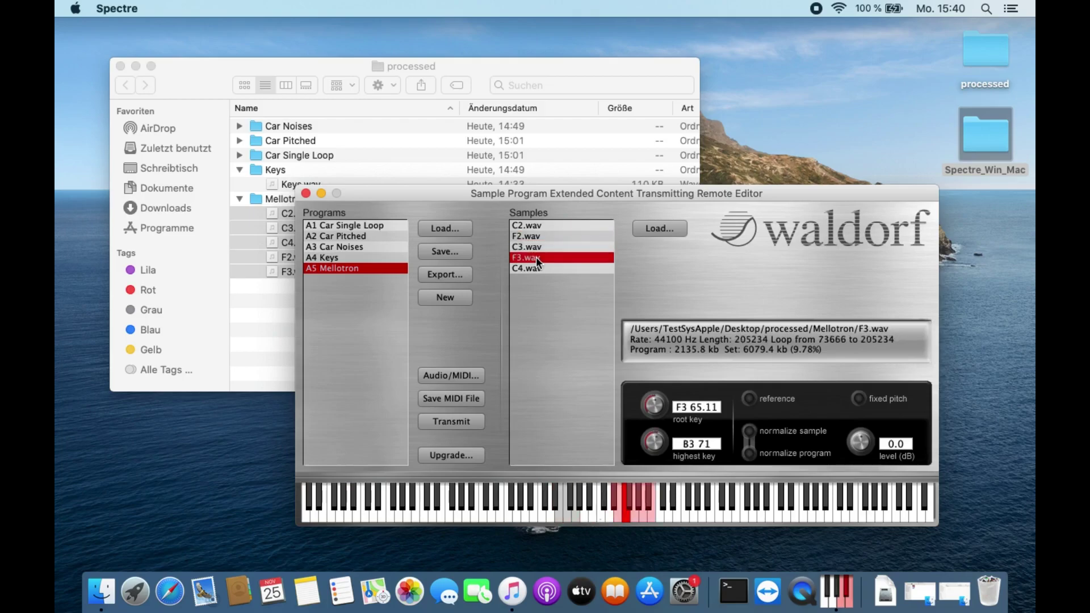
pyautogui.click(536, 268)
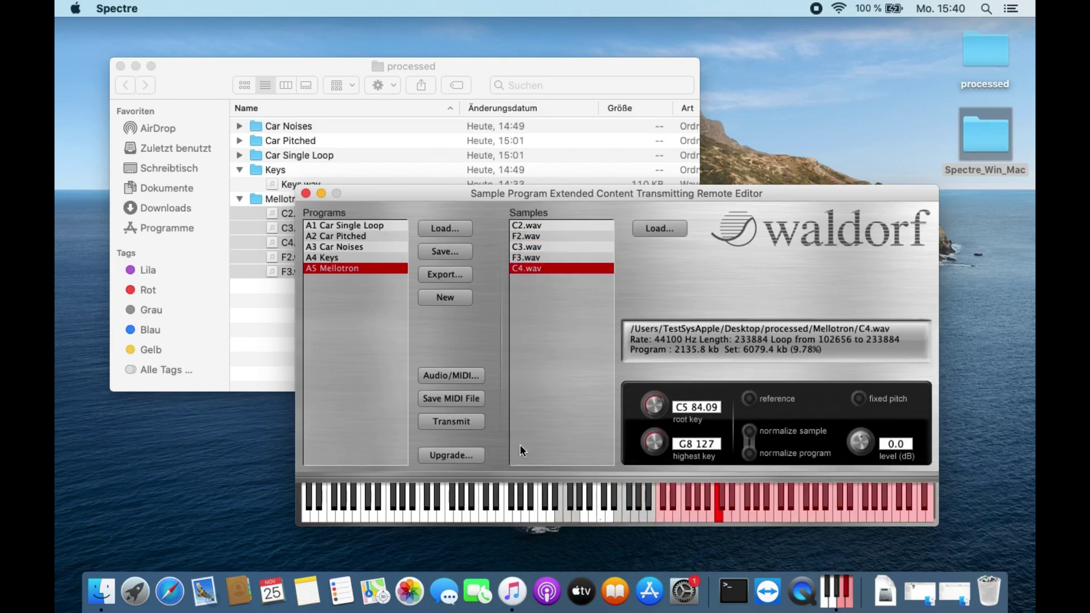
pyautogui.click(497, 515)
pyautogui.click(648, 511)
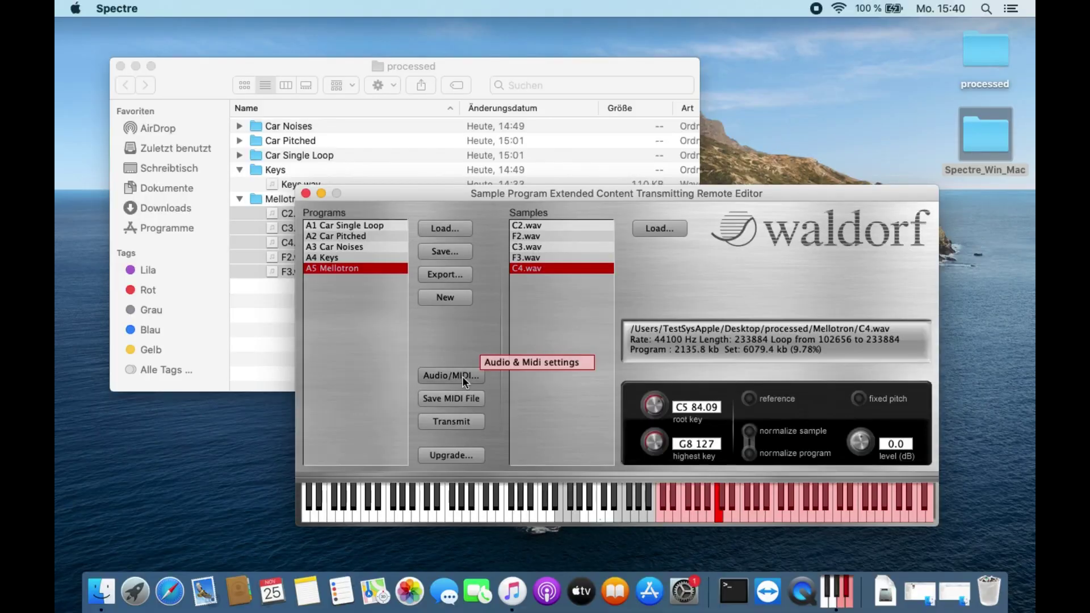
# Step: Select Blofeld as the MIDI output in the MIDI and audio settings
pyautogui.click(463, 376)
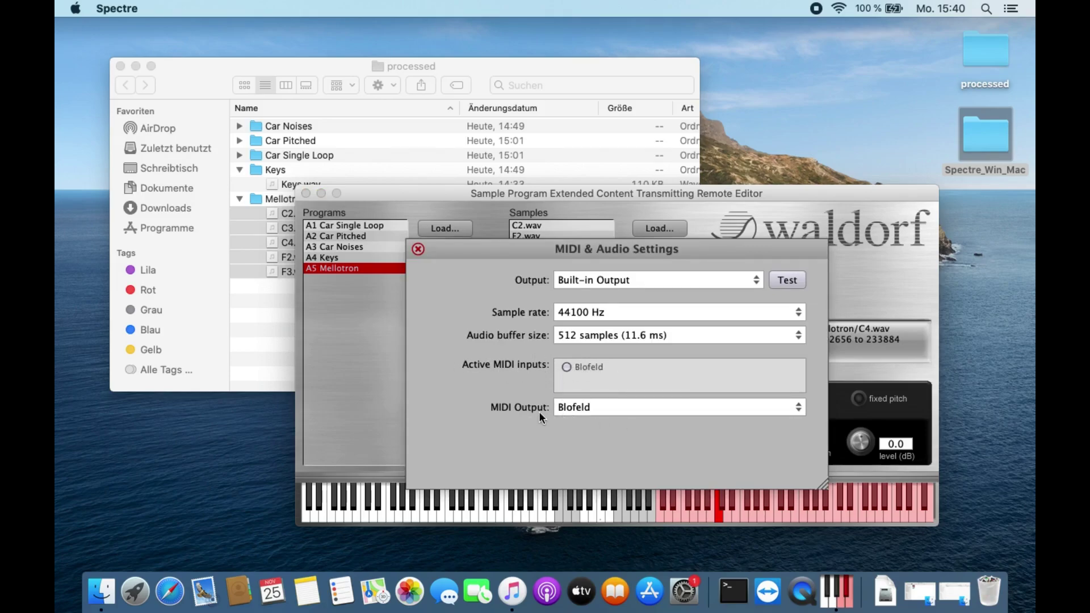
pyautogui.click(582, 410)
pyautogui.click(567, 451)
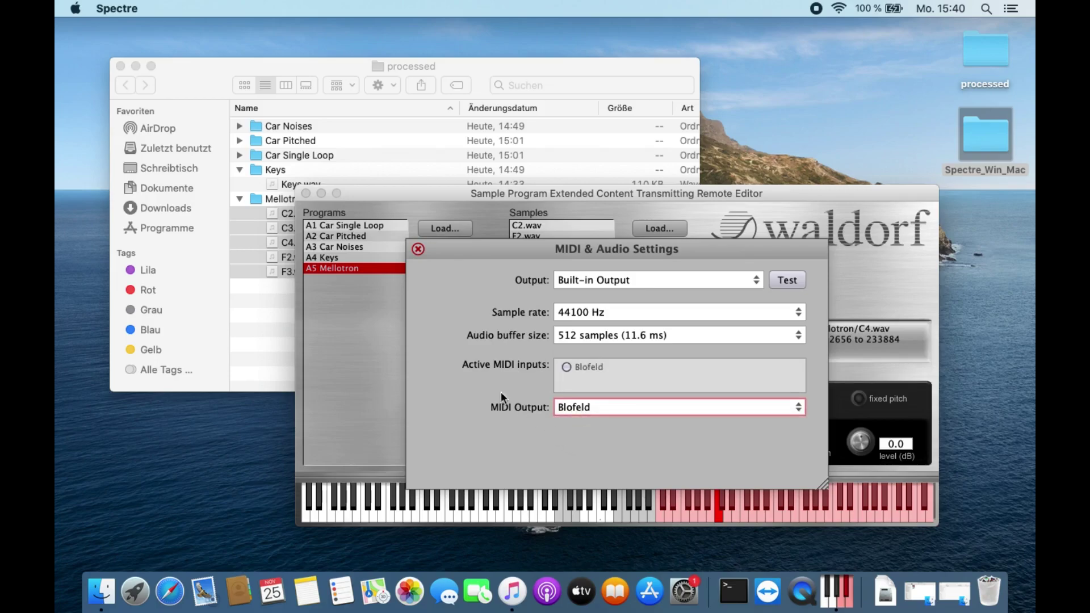
pyautogui.click(420, 249)
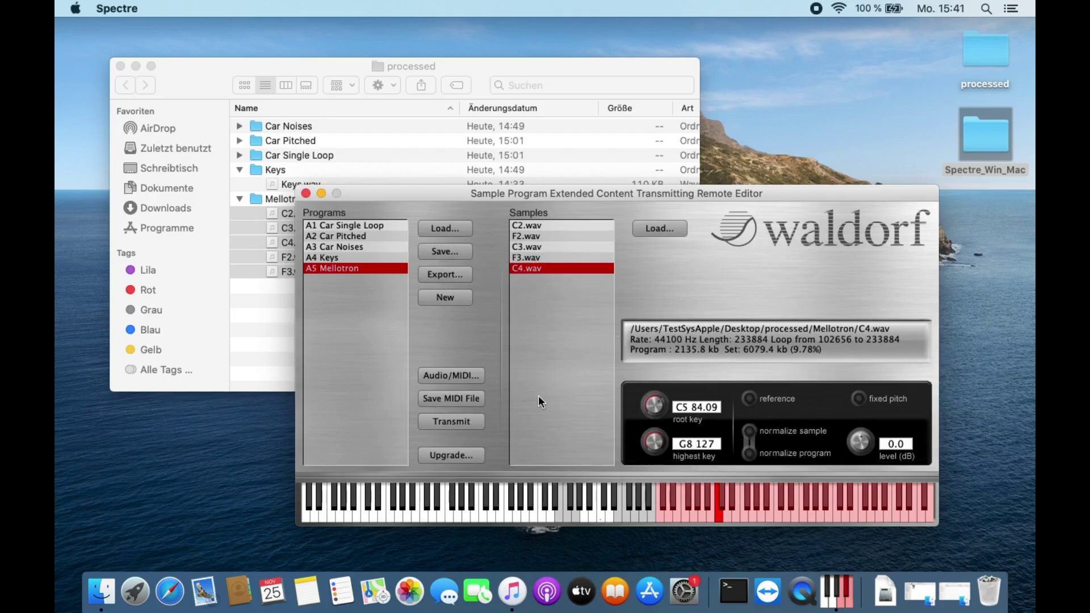
# Step: Transmit the sample set to the Blofeld, accepting the loss of its existing sample content
pyautogui.click(458, 422)
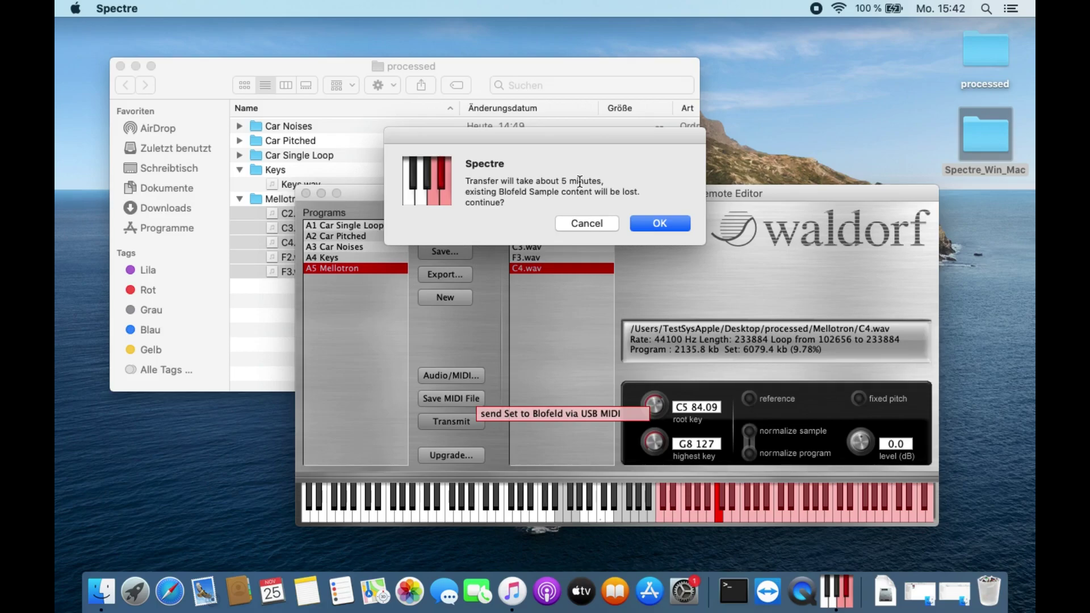
pyautogui.click(642, 221)
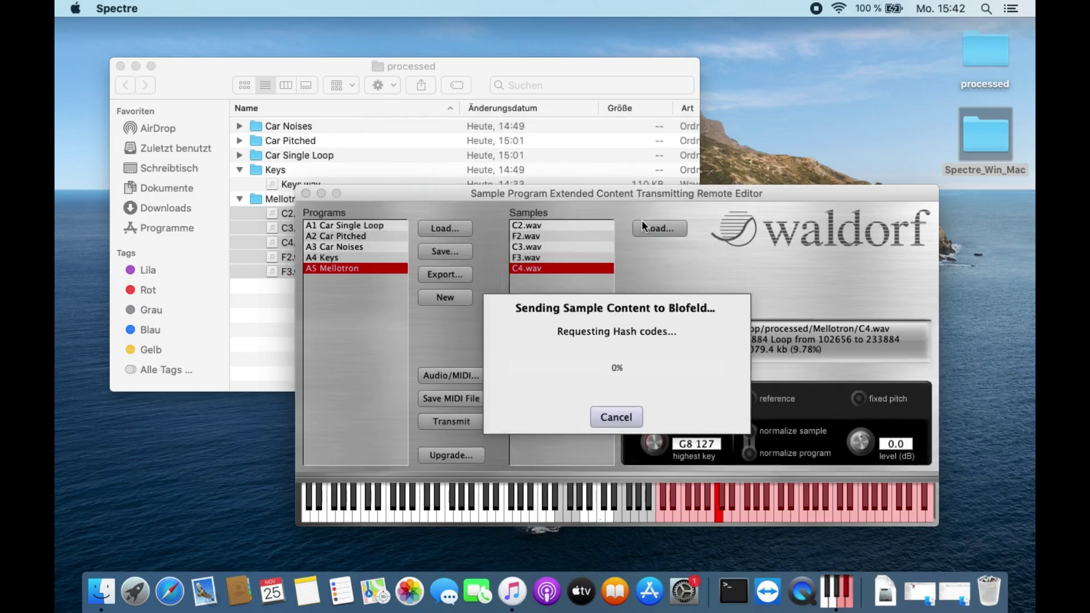